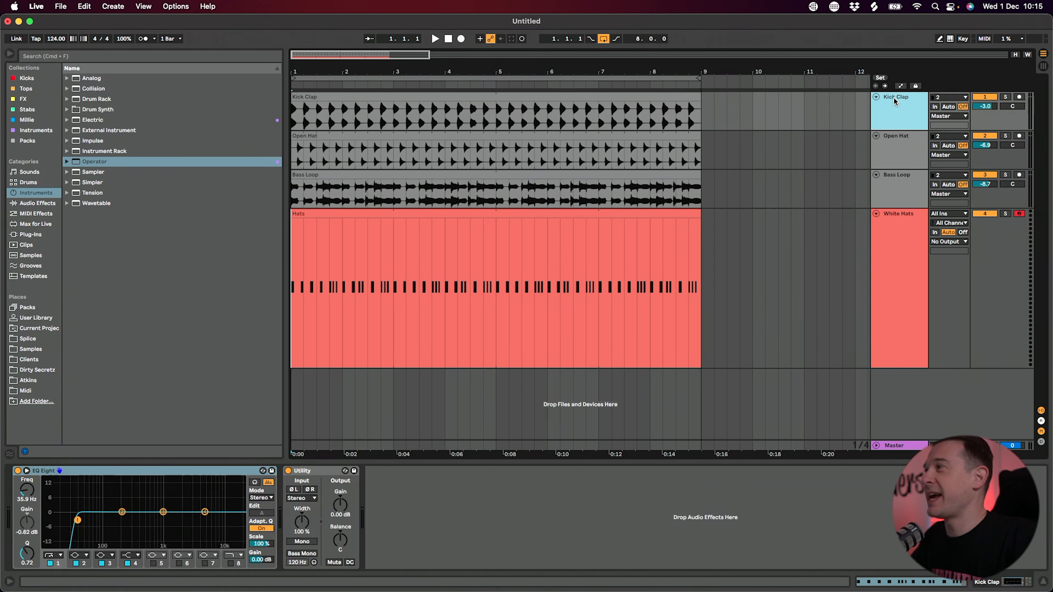
Play the arrangement from bar 1 to hear the kick clap, open hat and bass loops
click(900, 150)
click(901, 182)
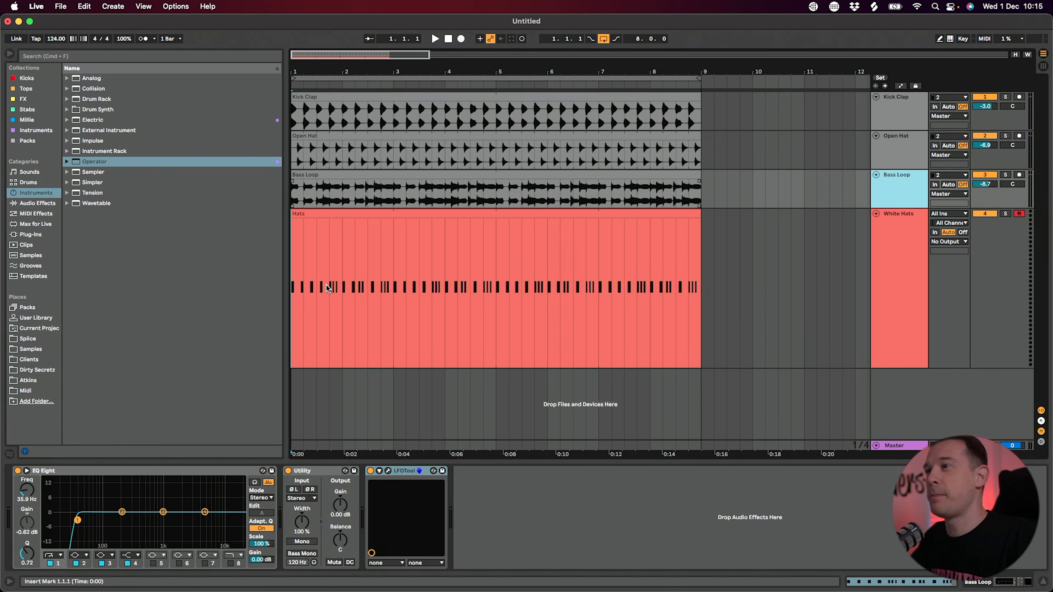
key(space)
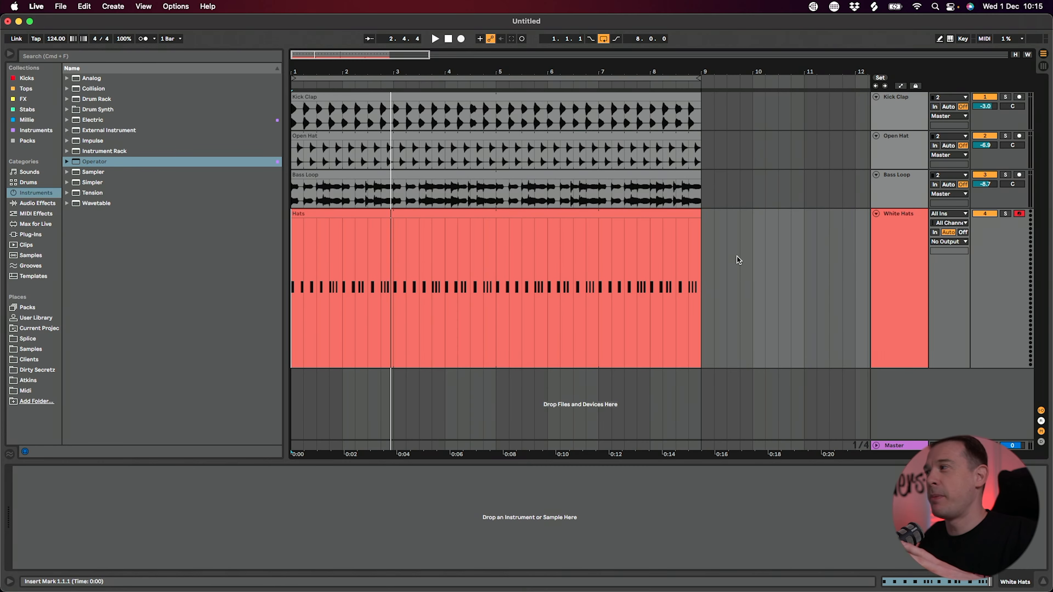
Load an Operator instrument onto the White Hats MIDI track
click(915, 262)
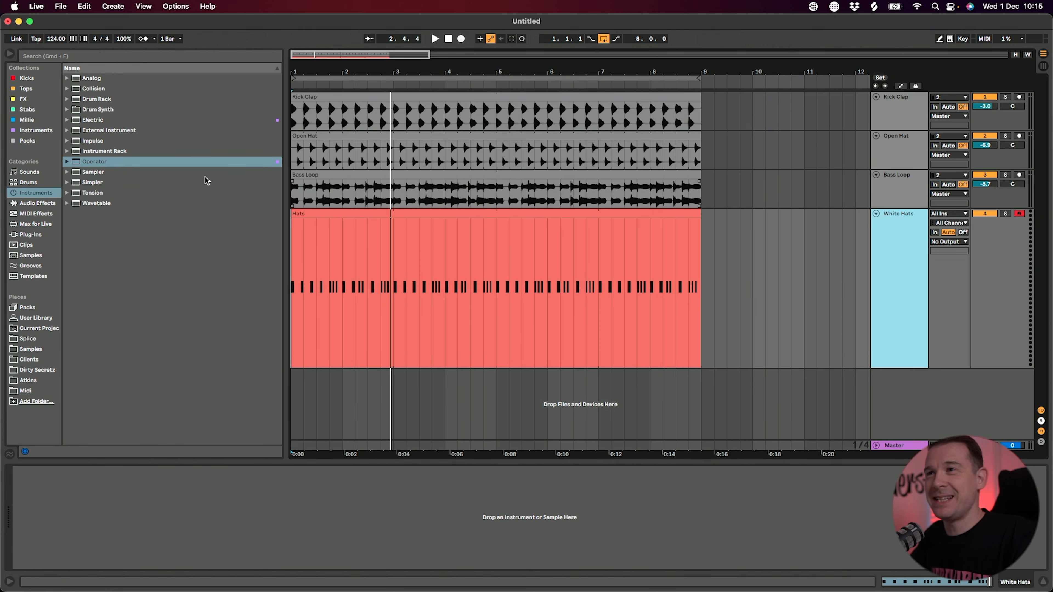
drag(104, 165, 171, 508)
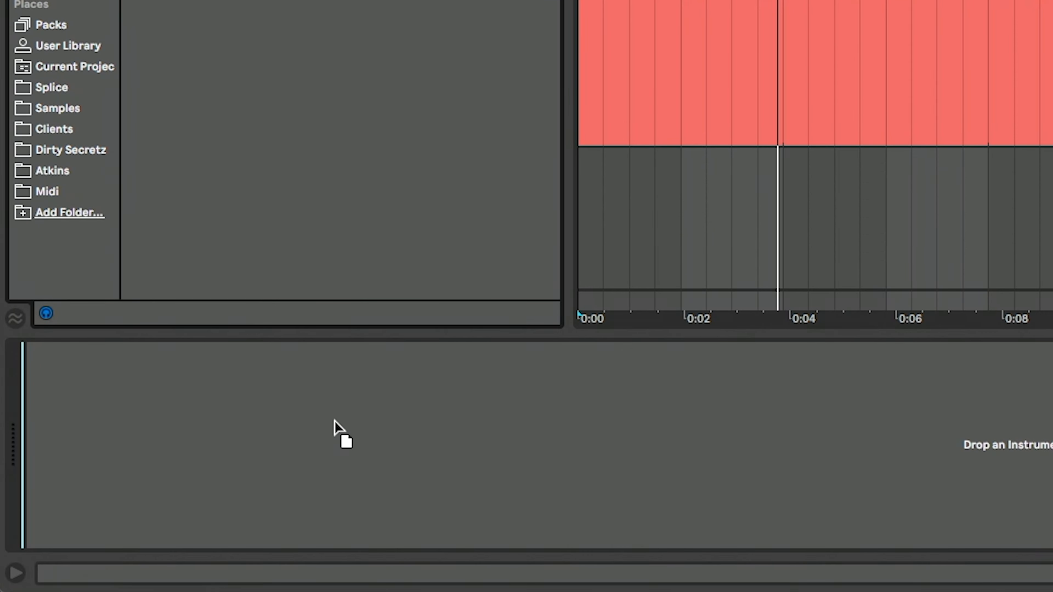
drag(334, 421, 328, 396)
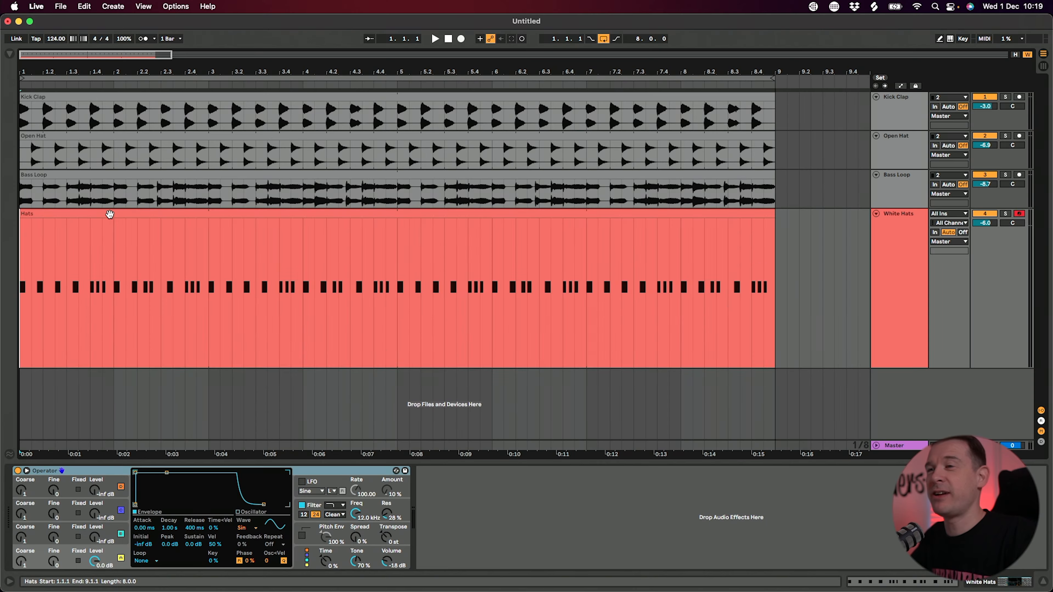
Open the Hats MIDI clip and examine its note pattern and groove setting
click(179, 283)
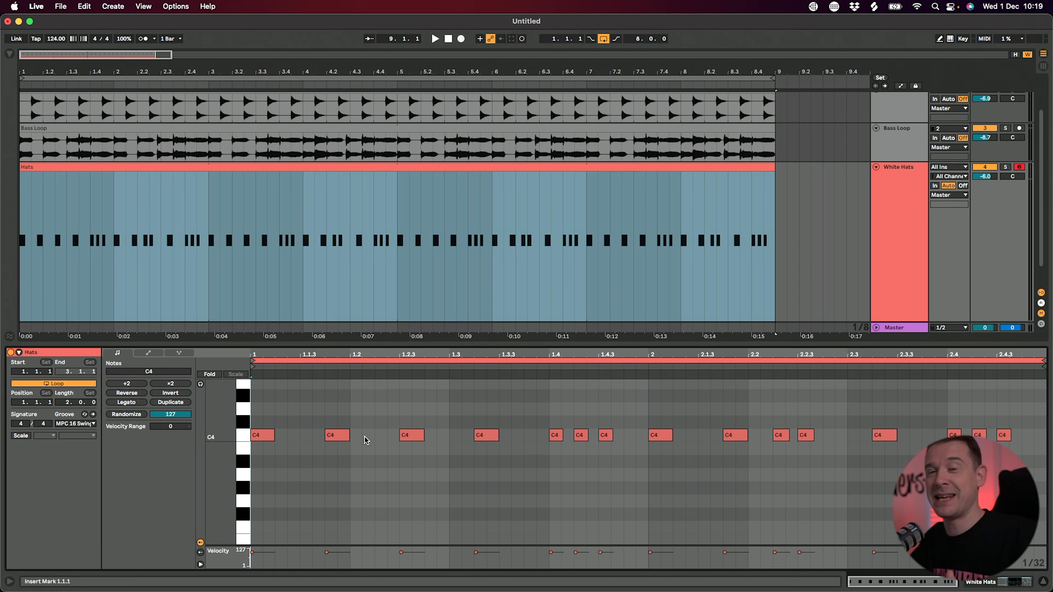
click(364, 437)
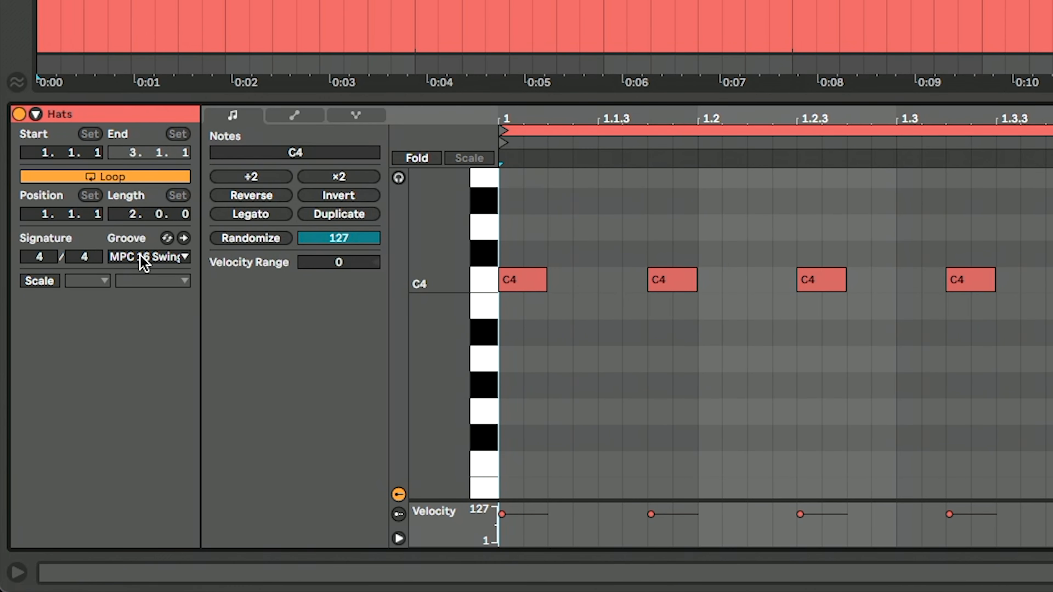
click(141, 257)
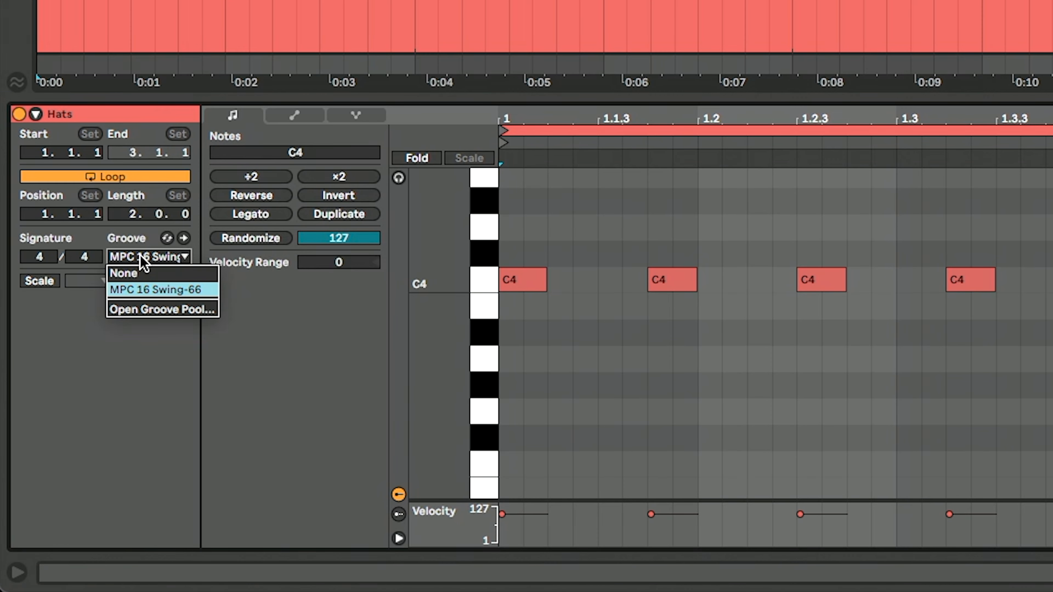
click(139, 255)
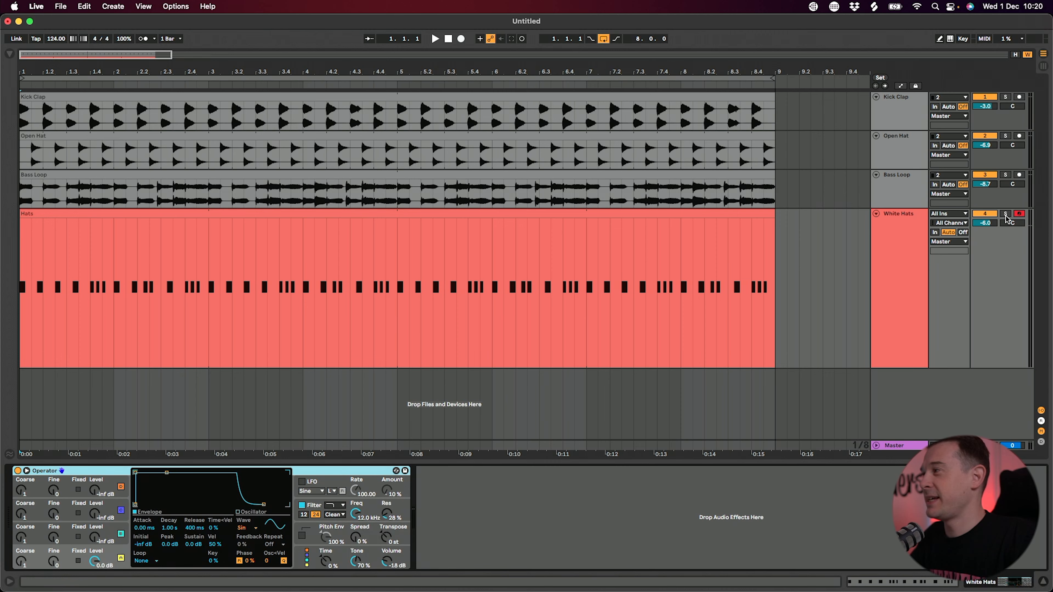
Solo the White Hats track, play it and set Operator's oscillator A waveform to Noise White
click(1006, 215)
key(space)
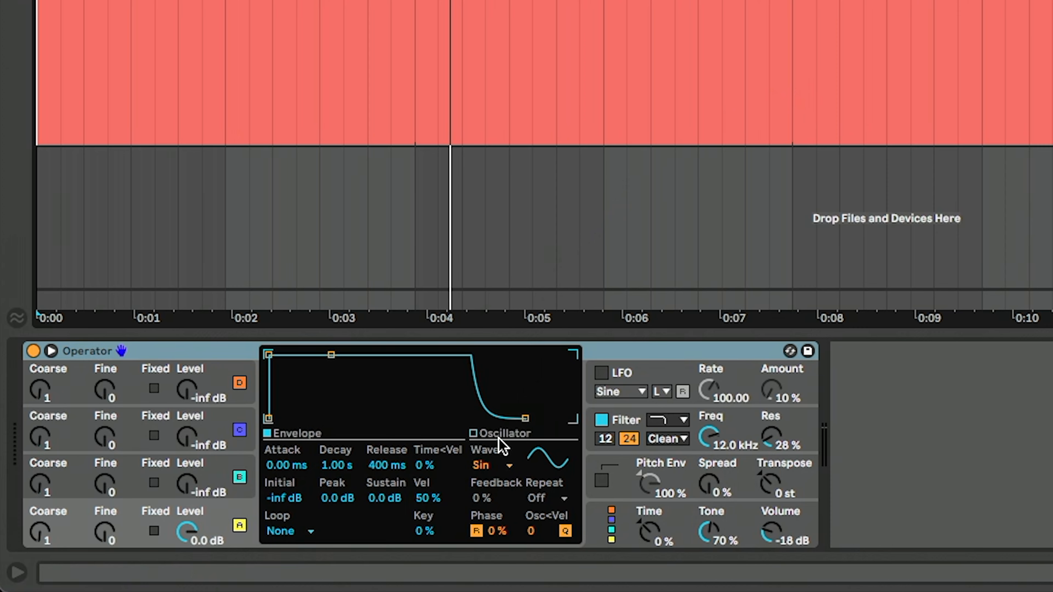
click(248, 528)
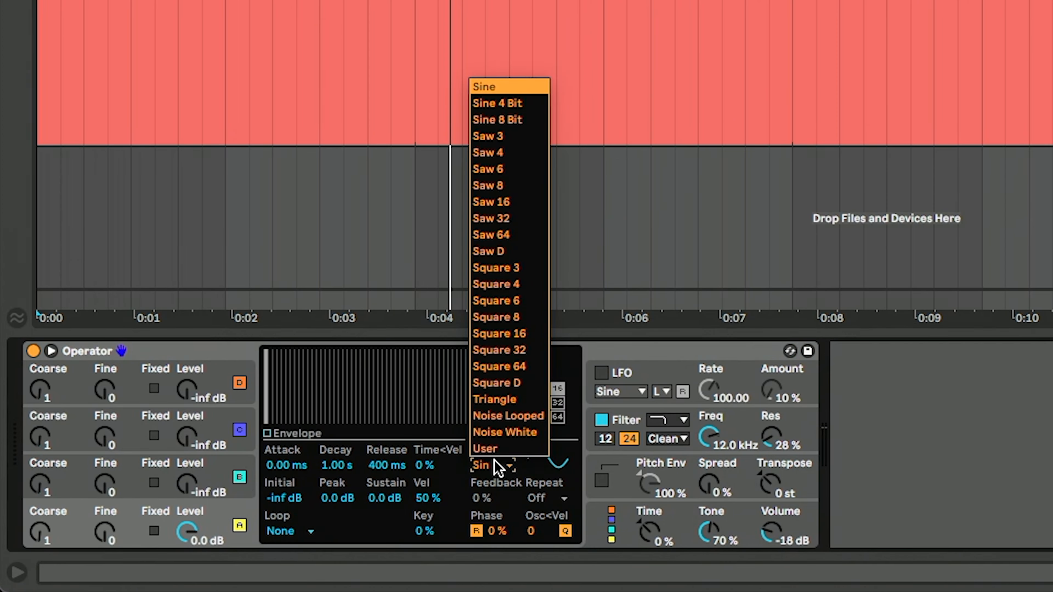
click(520, 434)
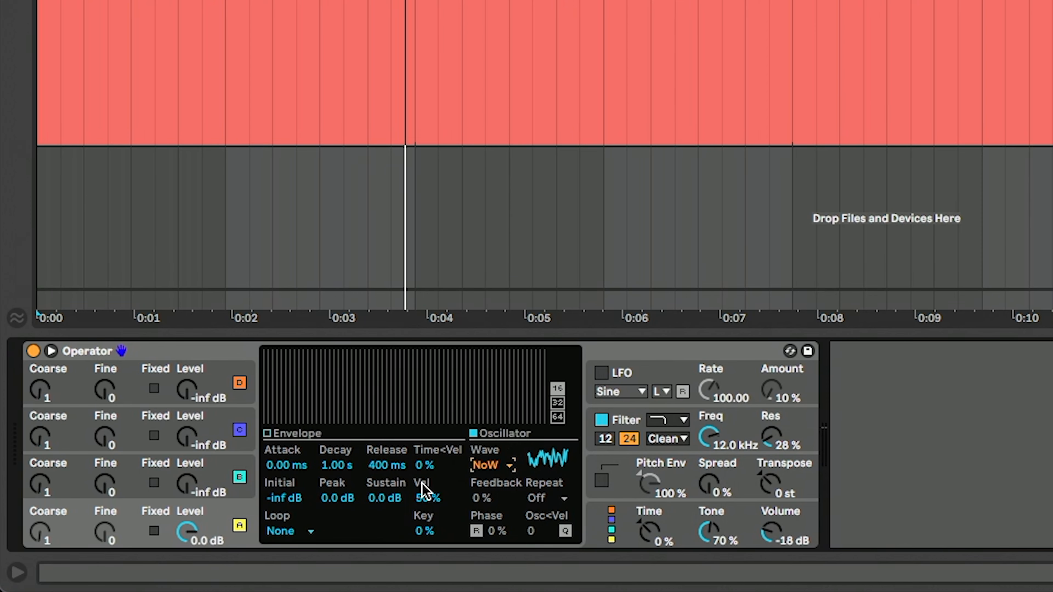
Shorten oscillator A's envelope by setting the sustain to -inf dB and the decay to 317 ms
drag(383, 499, 383, 567)
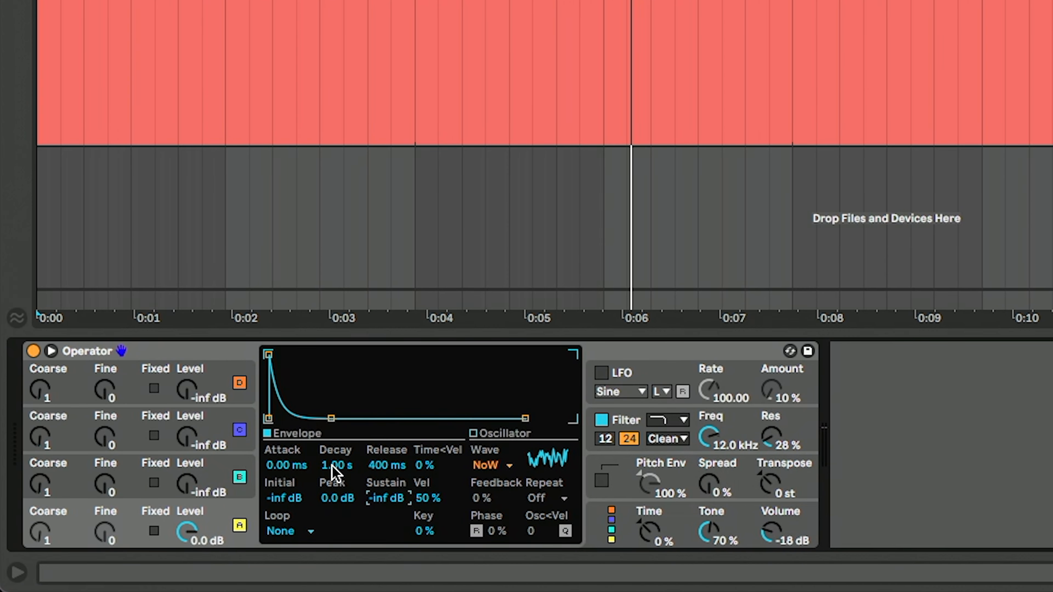
drag(334, 465, 334, 496)
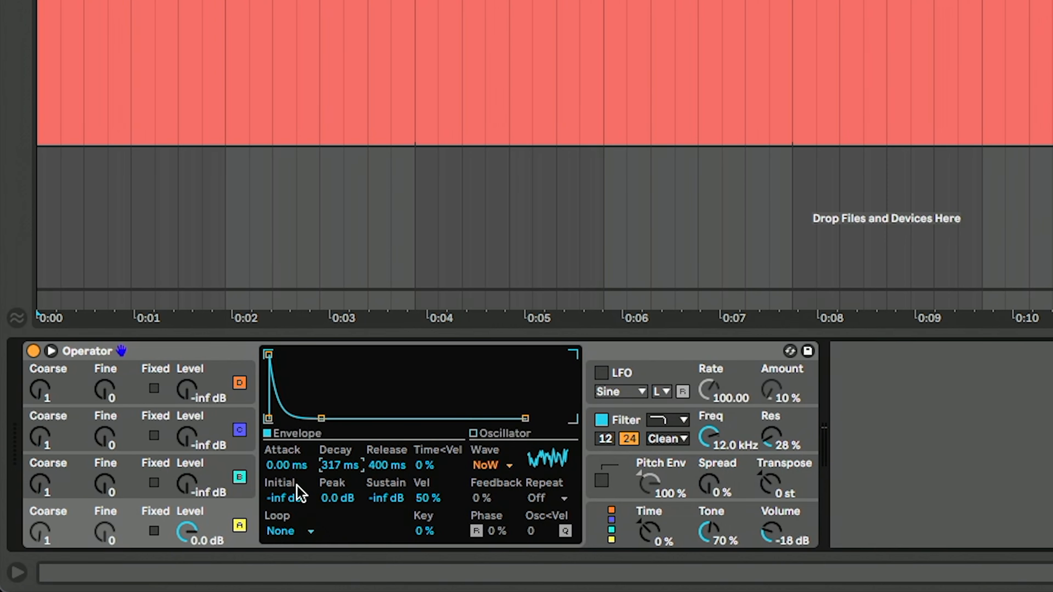
Try a slower attack of 25.2 ms on oscillator A's envelope and return it to 0 ms
key(space)
drag(286, 471, 286, 442)
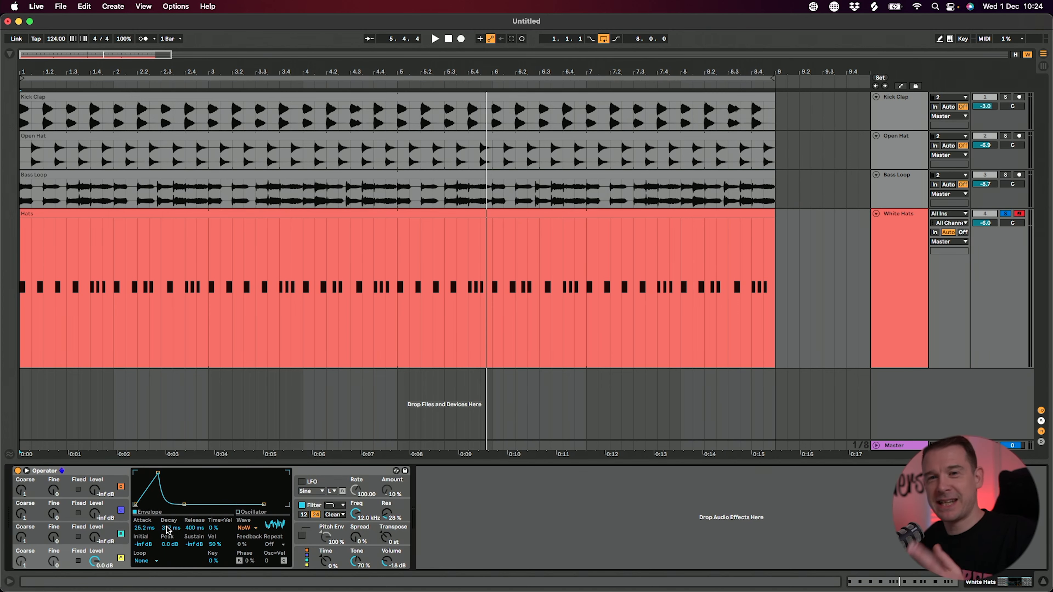
drag(286, 465, 286, 481)
drag(145, 528, 145, 541)
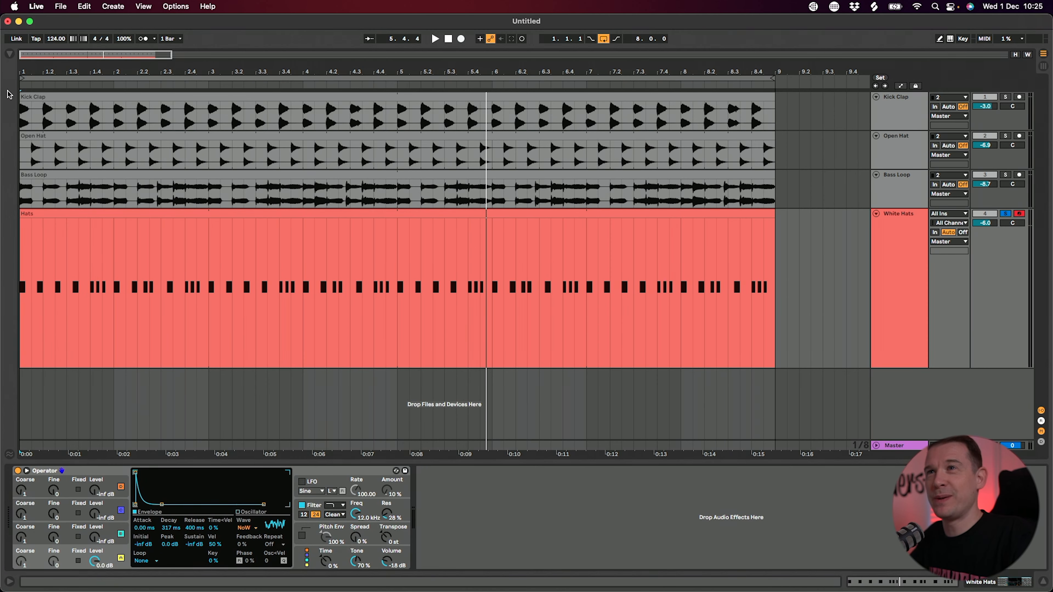
Add an EQ Eight after Operator, switch band 1 to the gentler low-cut filter and set its frequency to 359 Hz
click(9, 55)
drag(98, 235, 528, 521)
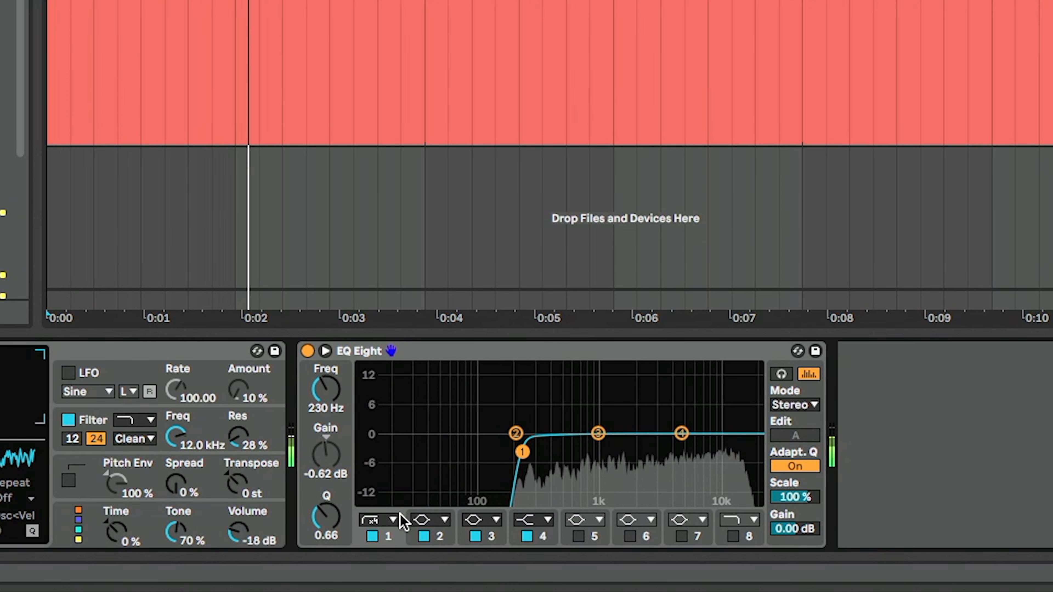
click(392, 519)
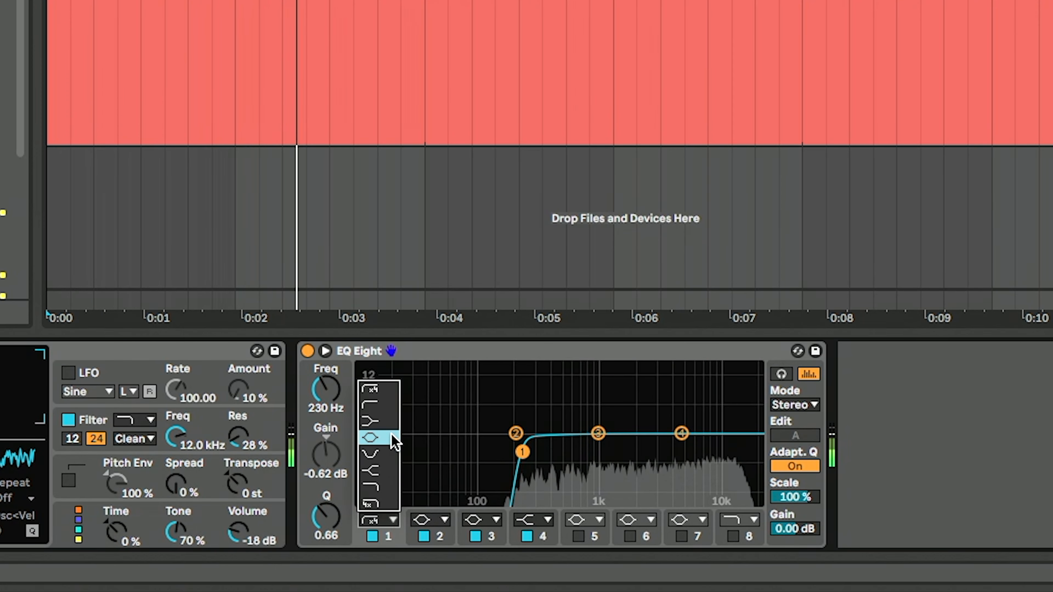
click(382, 399)
drag(523, 451, 545, 448)
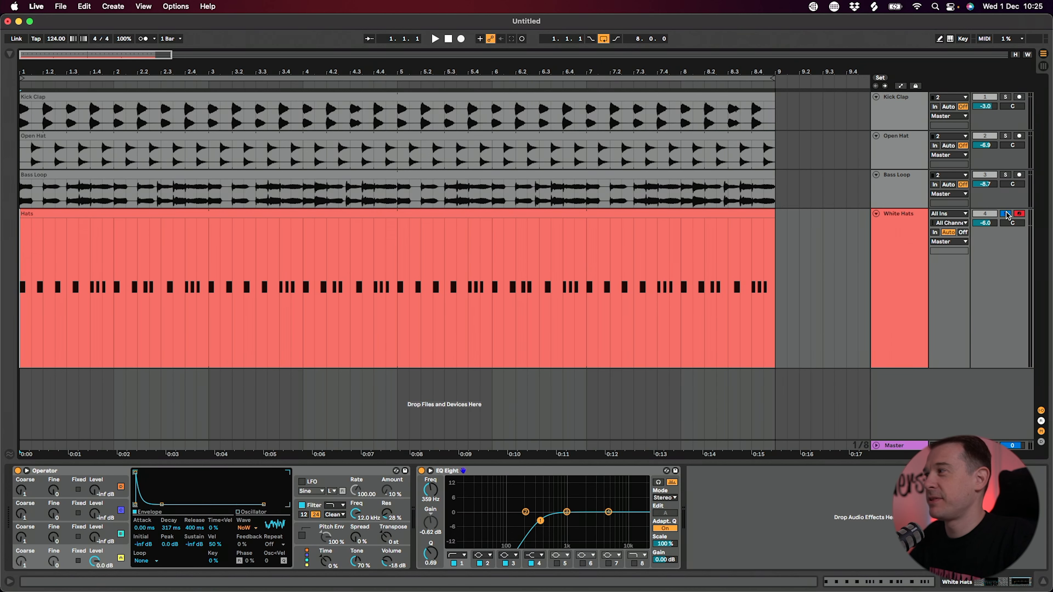
Play the hats with the full loop, setting the White Hats track volume to -4.6 dB and Operator's volume to -14 dB
key(space)
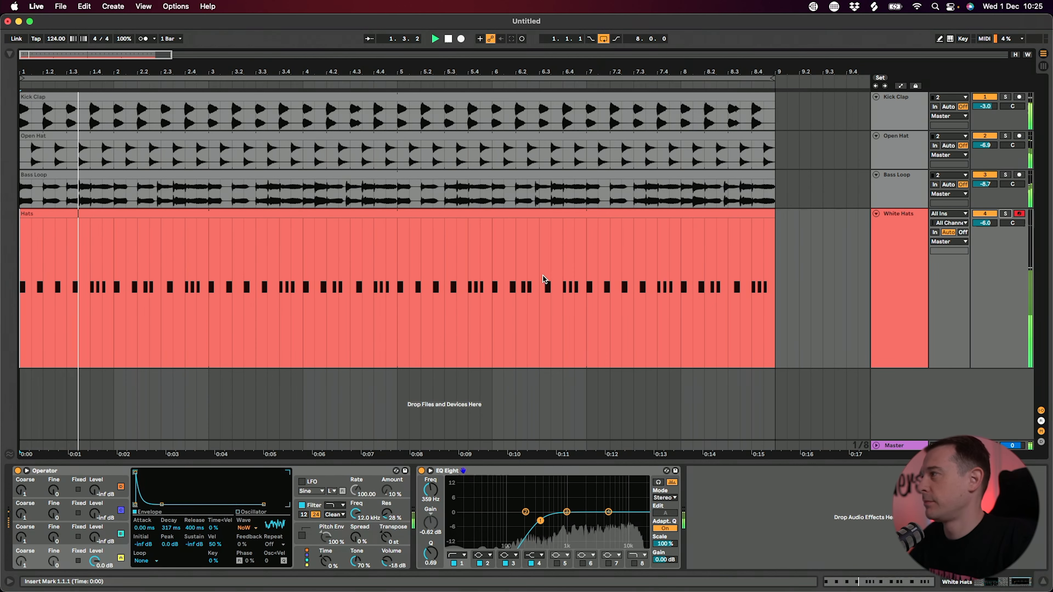
drag(985, 223, 986, 217)
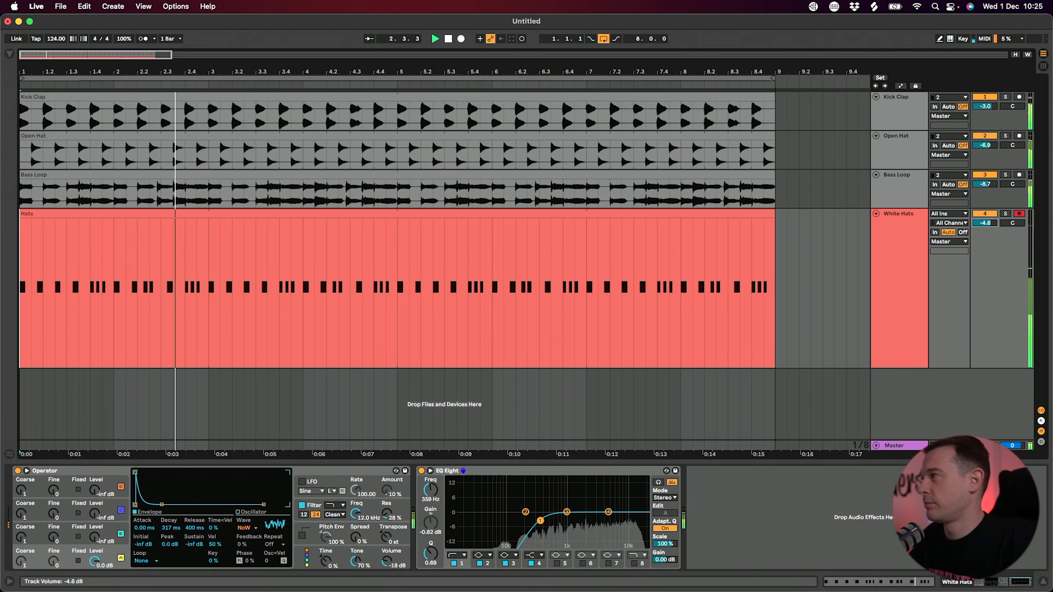
drag(387, 561, 388, 558)
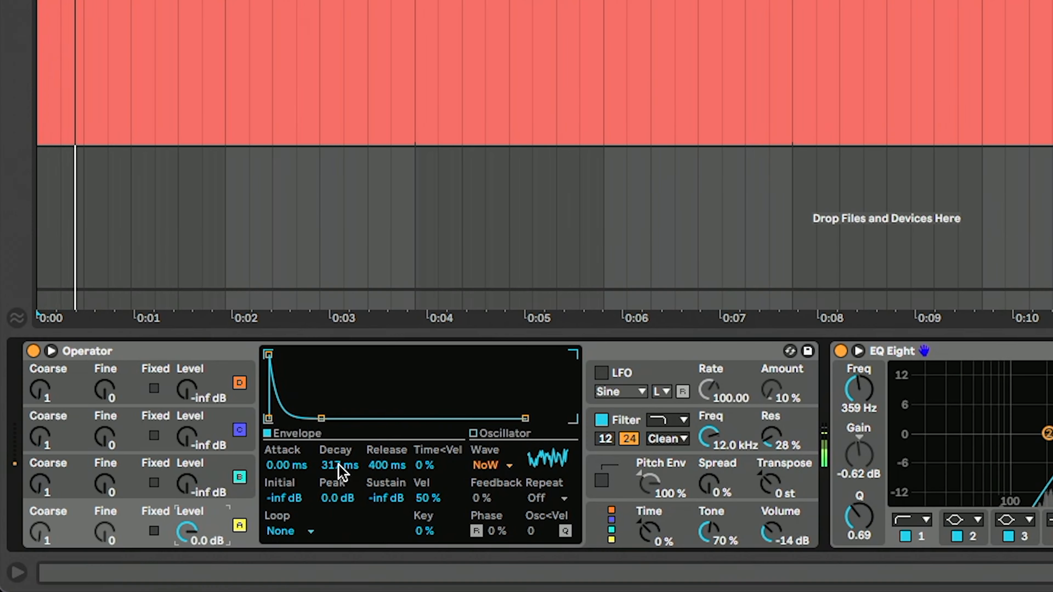
Adjust oscillator A's envelope during playback to a 225 ms decay and a 1.37 s release
drag(340, 471, 386, 441)
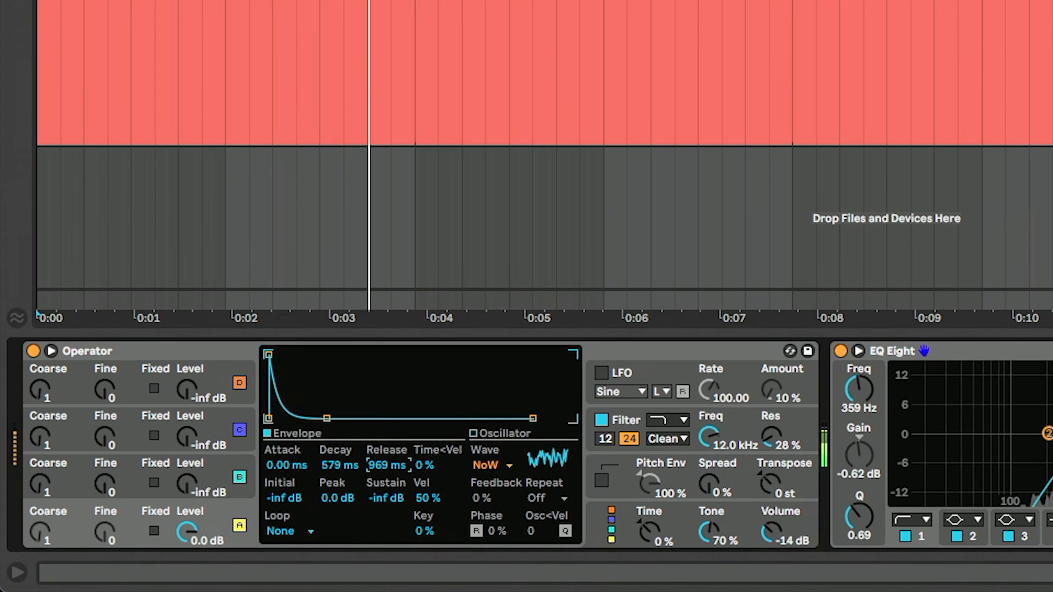
drag(340, 465, 380, 473)
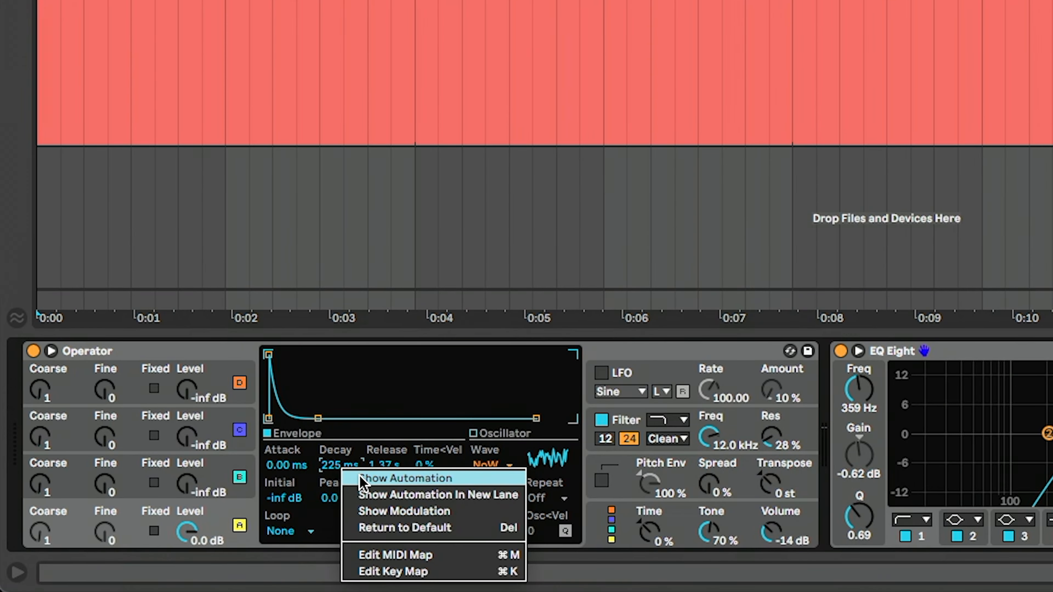
Show the automation for oscillator A's decay, raise it to 1.19 s over the first hat note and play the result
click(350, 478)
drag(25, 72, 100, 154)
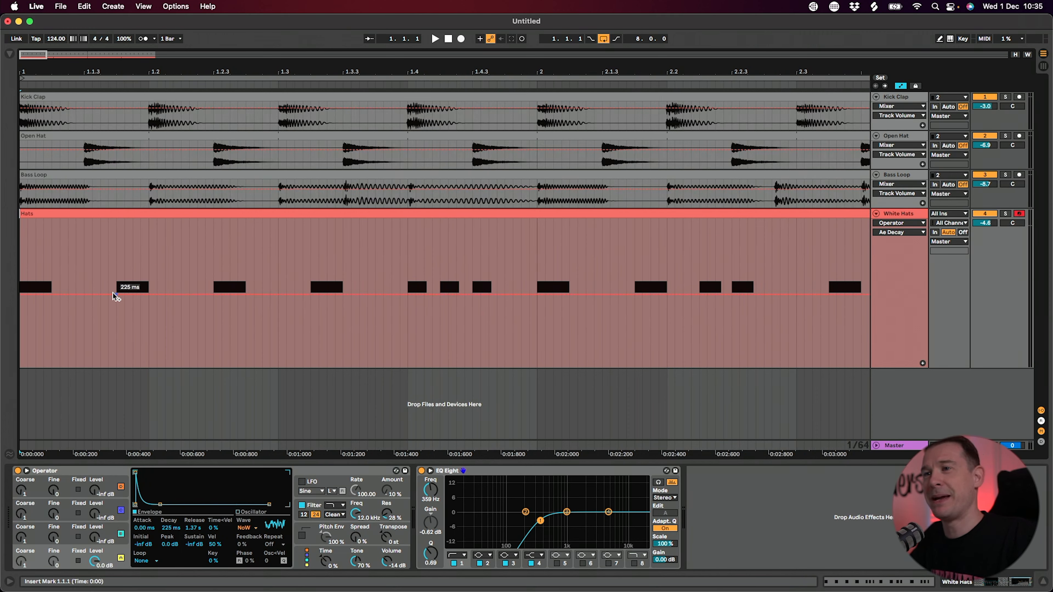
mouse_move(101, 295)
mouse_down()
mouse_move(101, 248)
mouse_move(88, 272)
mouse_up()
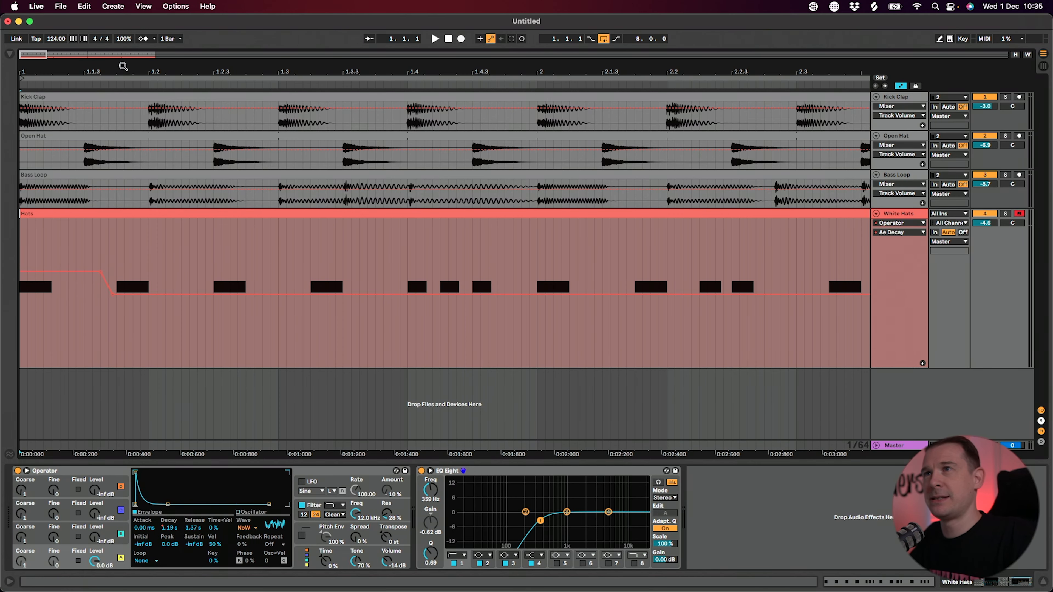
drag(123, 66, 123, 50)
key(space)
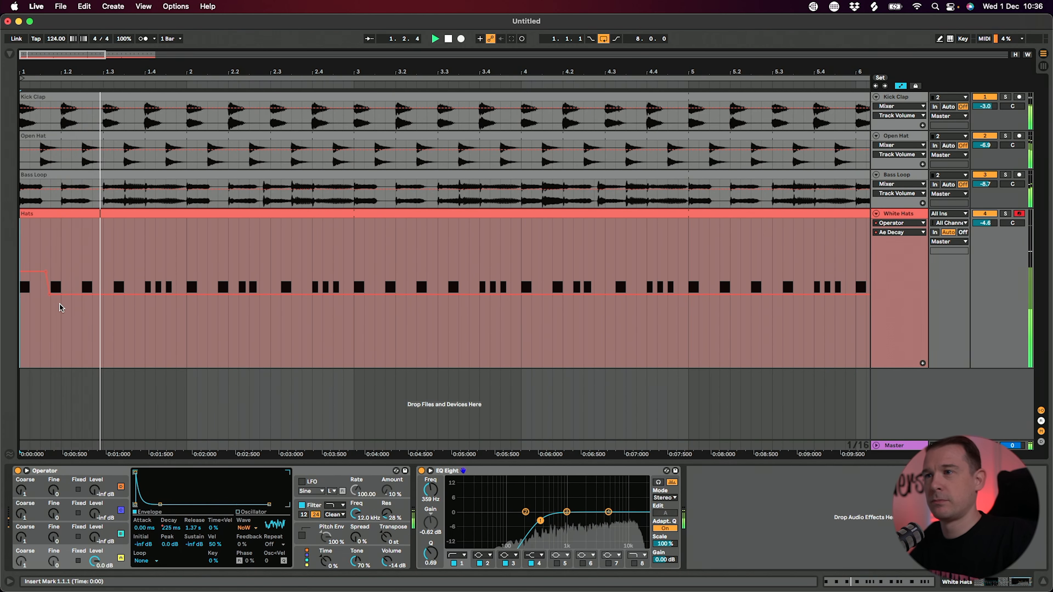
key(space)
Duplicate the first bar of the hats with its decay automation into bar 2 and play it back
drag(186, 301, 12, 277)
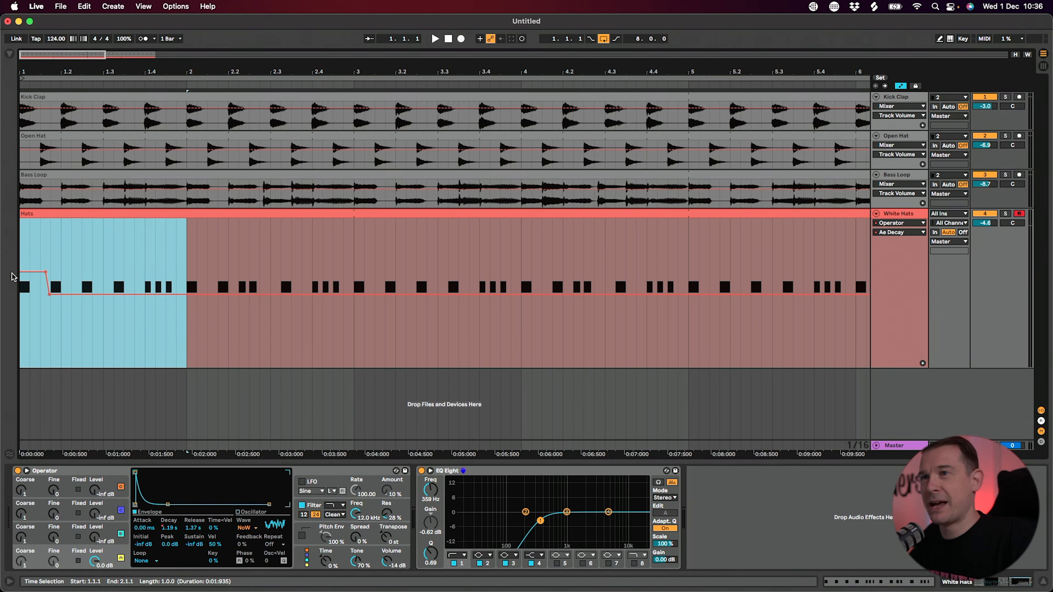
key(super+d)
click(22, 315)
key(space)
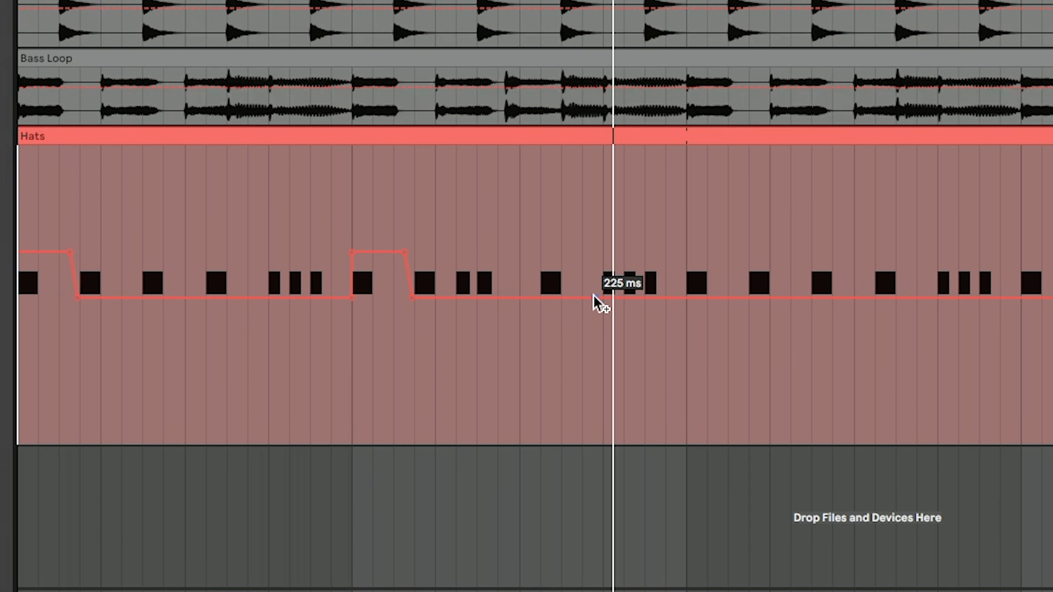
Add a rising decay automation ramp over the last hat notes of bar 2 and play it
drag(666, 297, 666, 261)
click(425, 350)
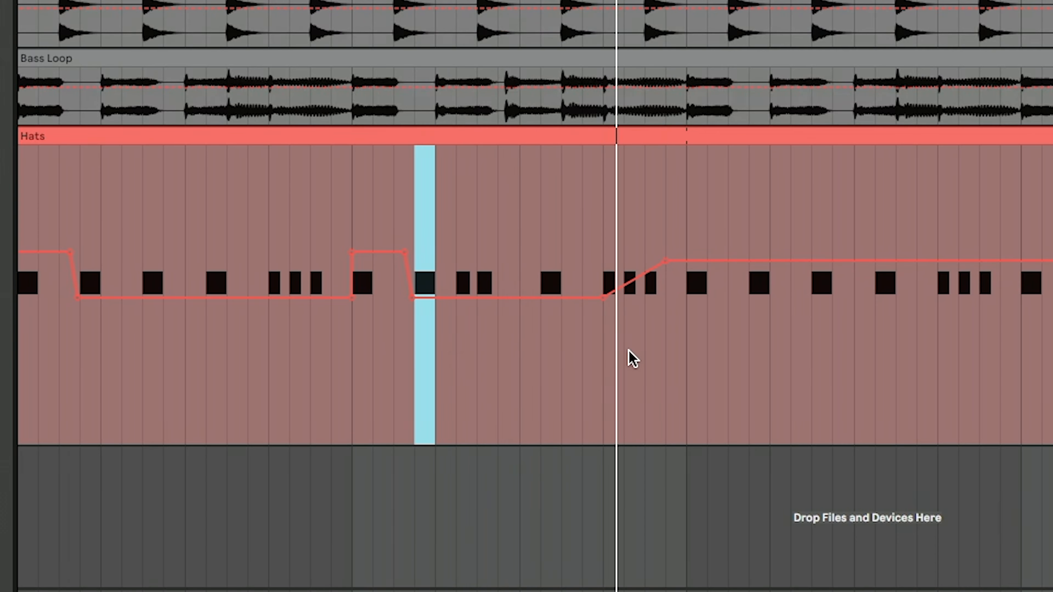
key(space)
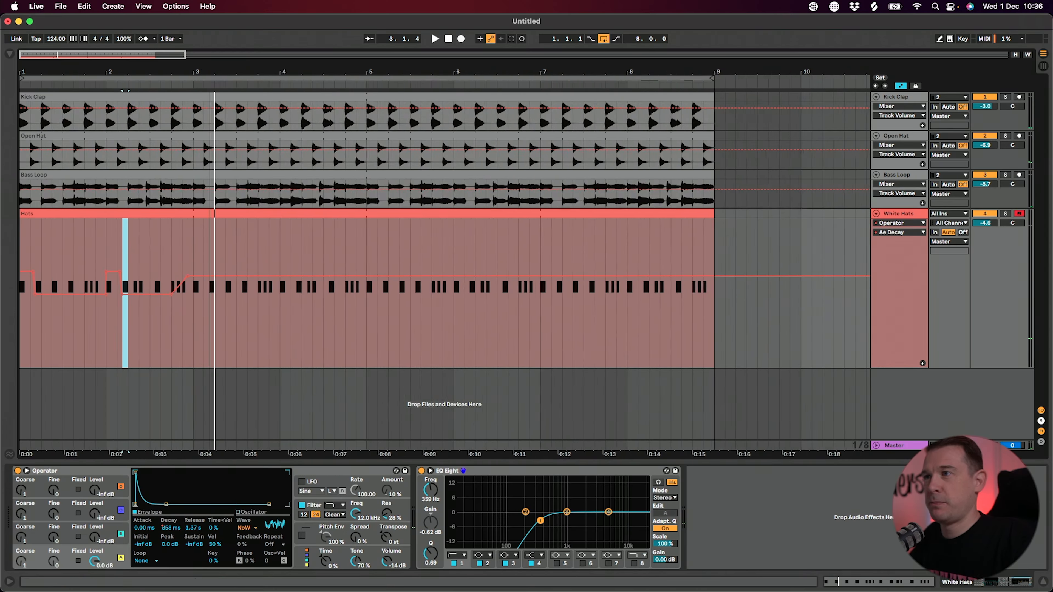
Duplicate the first two bars of hats and decay automation through the end of bar 8 and play the loop
drag(158, 72, 157, 62)
drag(160, 231, 11, 248)
key(super+d)
key(super+d)
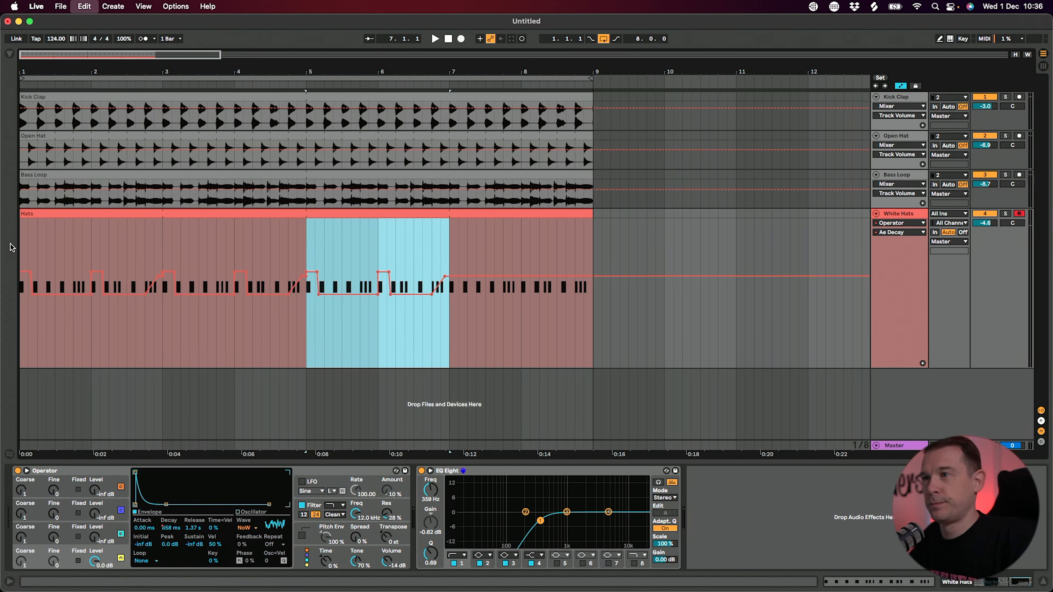
click(22, 246)
key(space)
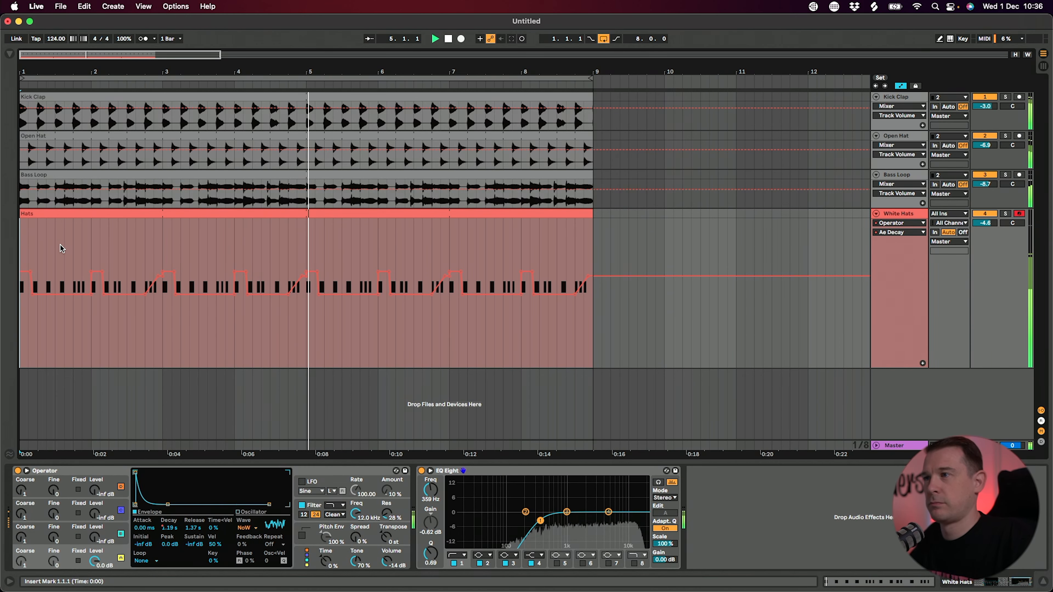
key(space)
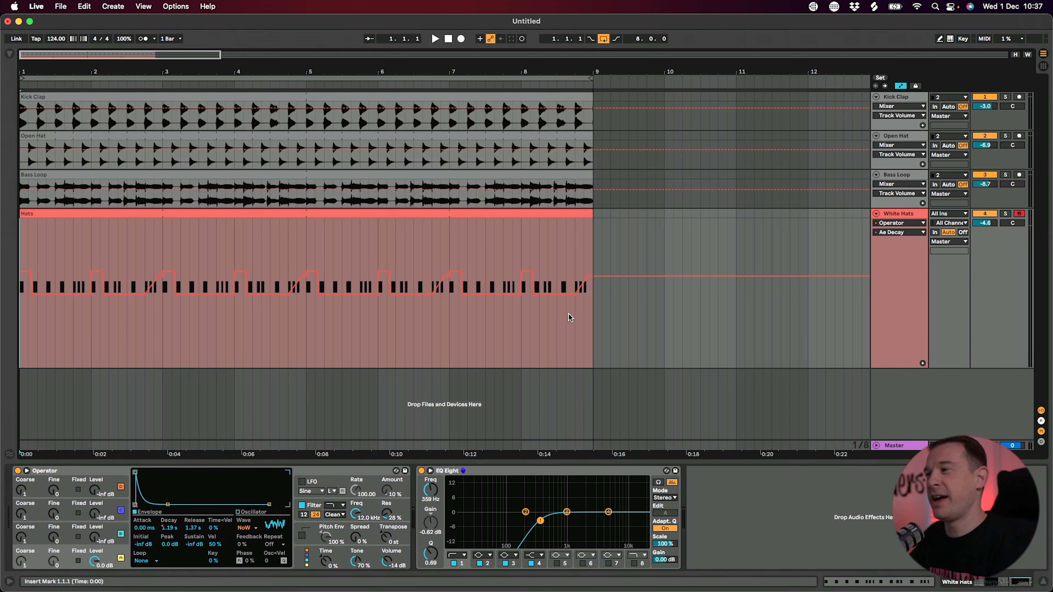
Delete the decay automation across all eight bars of the Hats clip
drag(590, 322, 2, 332)
key(Delete)
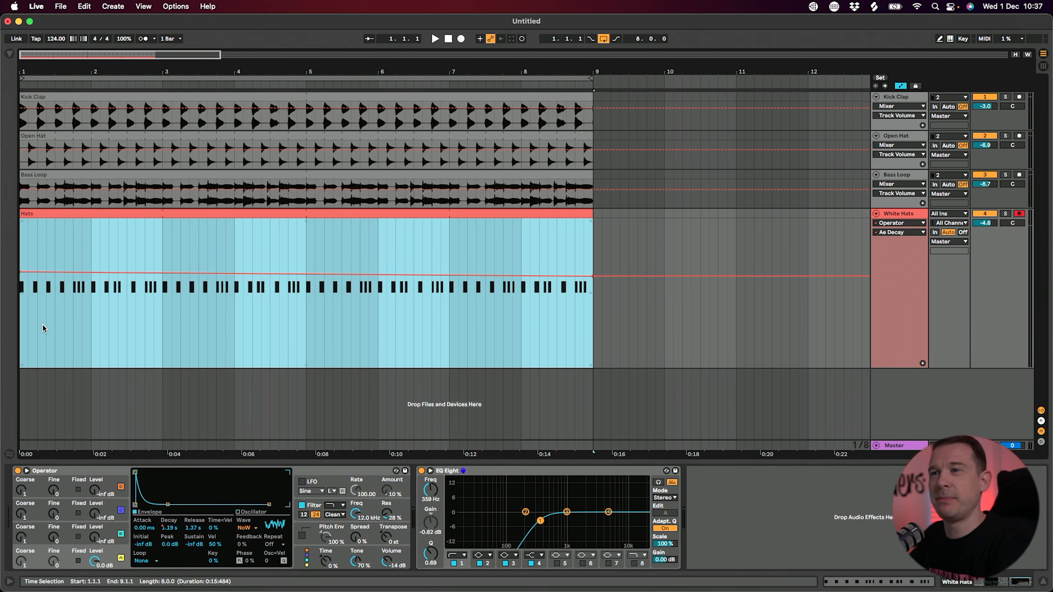
Shape a curved decay automation swell on the hats, peaking at about 1.34 s at bar 2 and falling off by bar 3
click(42, 324)
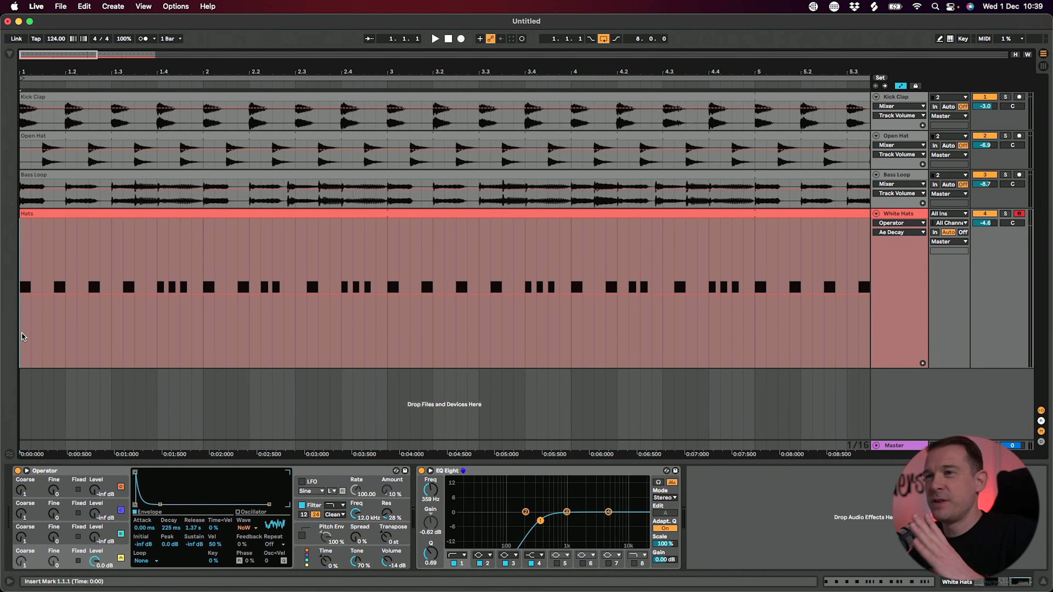
click(22, 294)
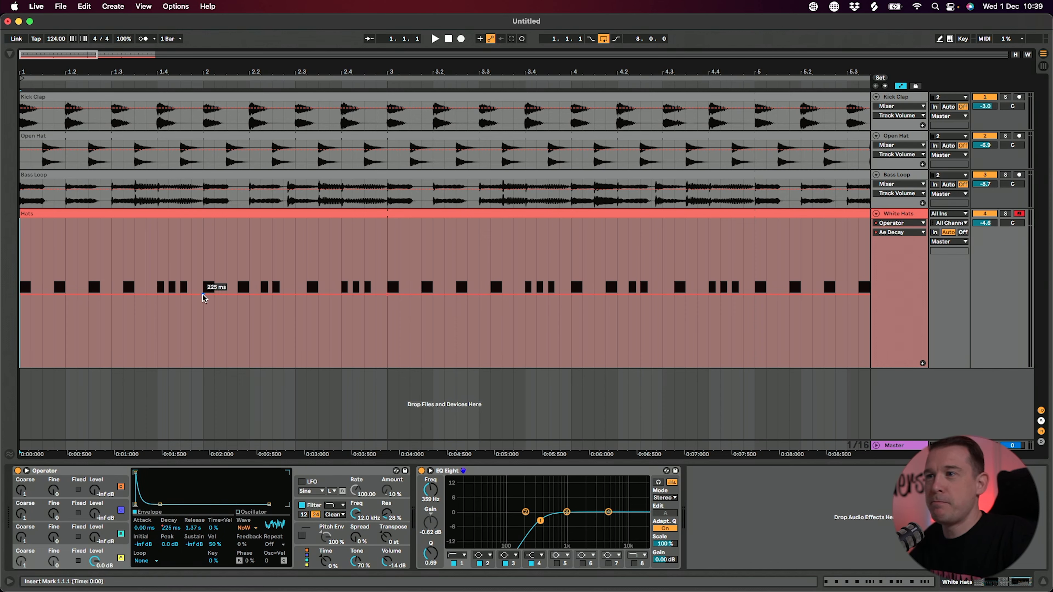
drag(203, 294, 203, 273)
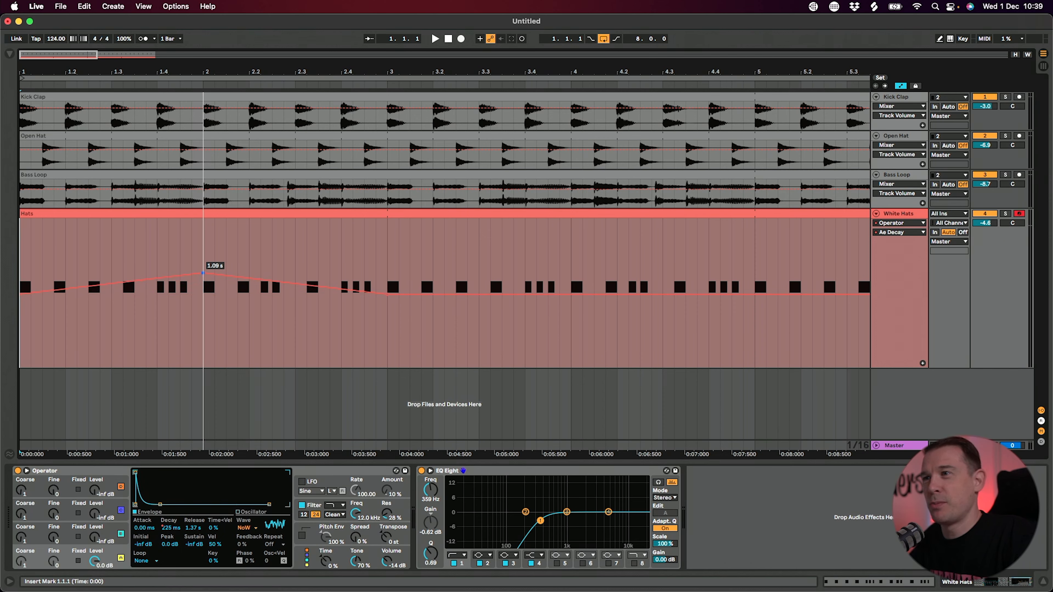
key(space)
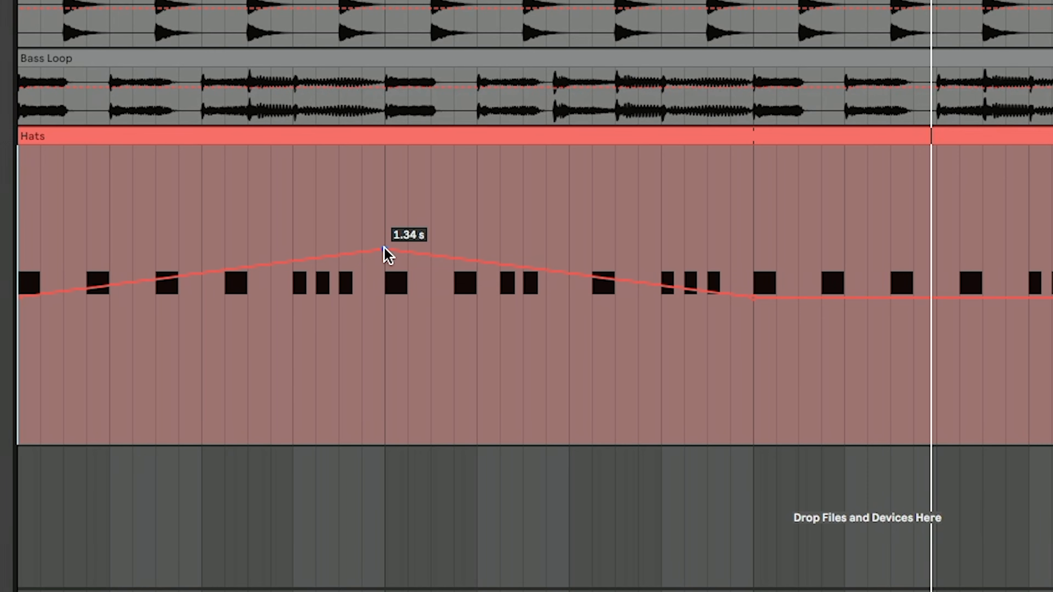
drag(277, 275, 277, 293)
drag(591, 285, 591, 299)
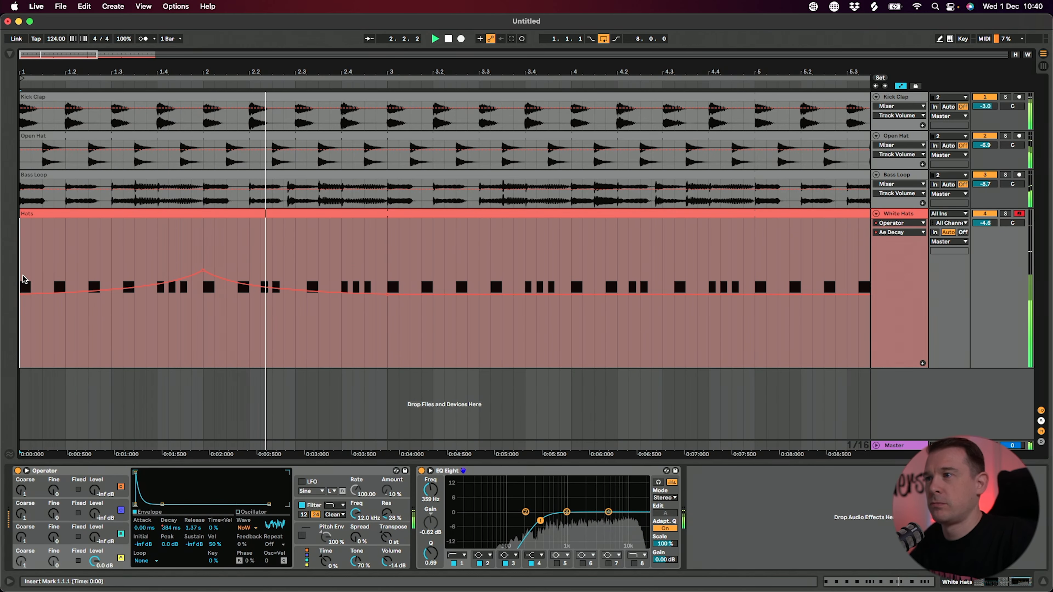
Duplicate the first two bars of hats with the decay swell through the end of bar 8 and play the loop
drag(358, 73, 358, 29)
key(space)
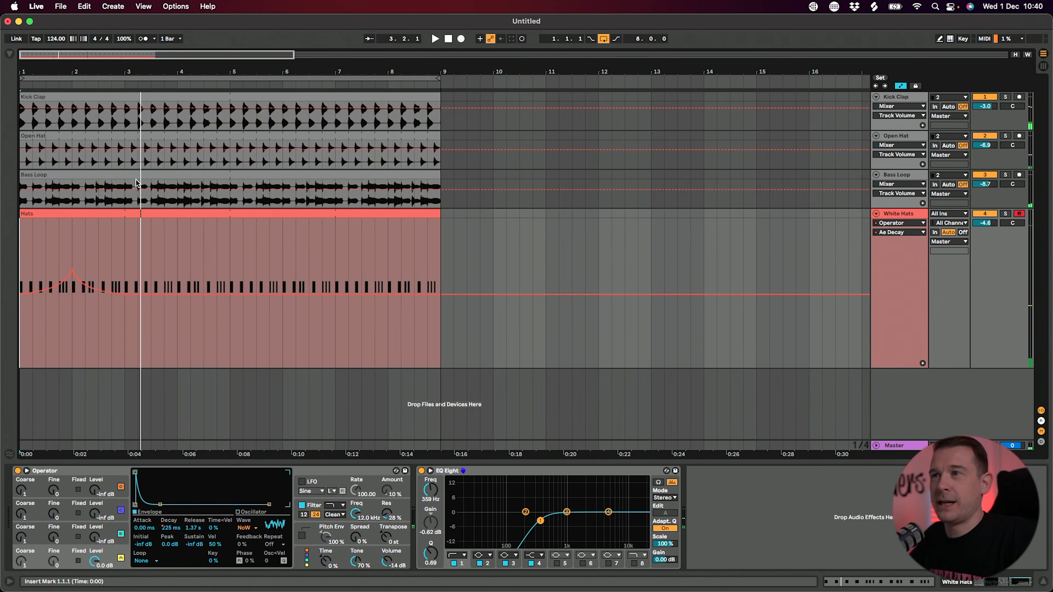
drag(126, 230, 21, 241)
key(super+d)
key(super+d)
key(super+d)
click(23, 242)
key(space)
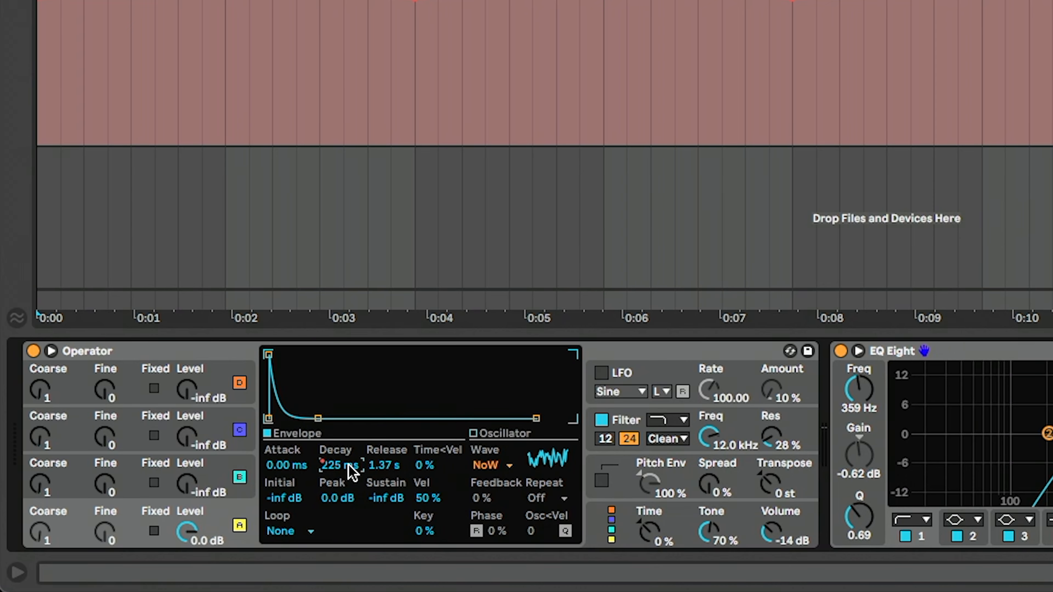
Delete all automation from Operator's envelope Decay parameter
right_click(350, 477)
click(419, 412)
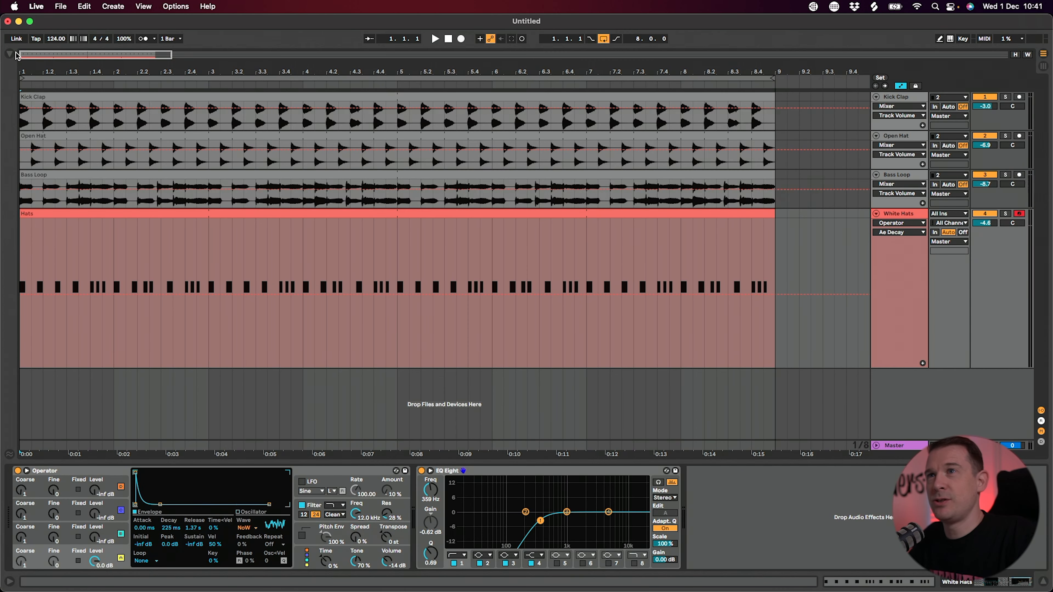
Insert the LFO modulation device between Operator and EQ Eight on the White Hats track and hide the browser
click(14, 55)
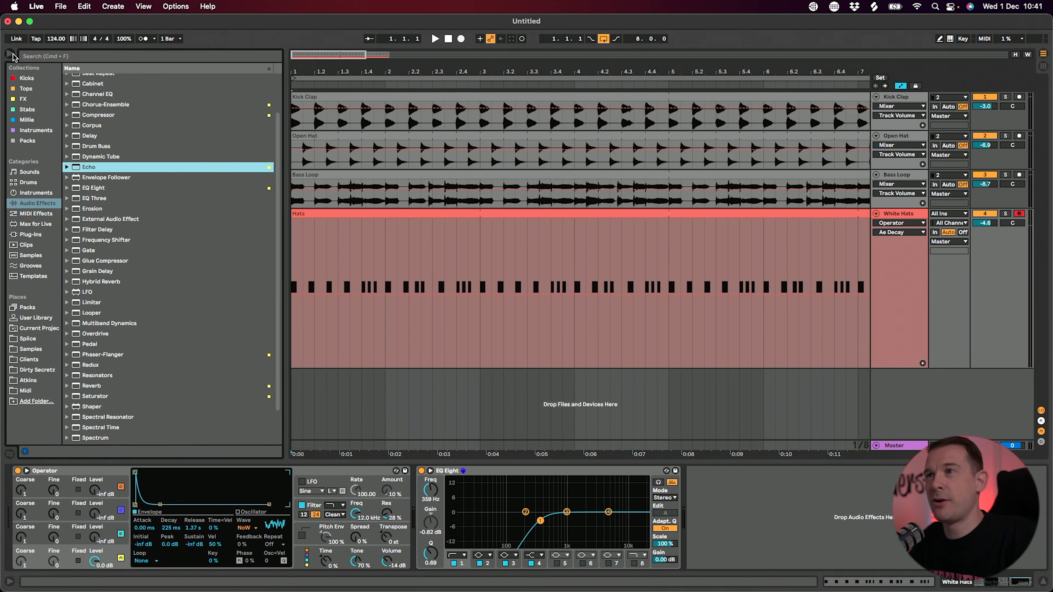
click(80, 292)
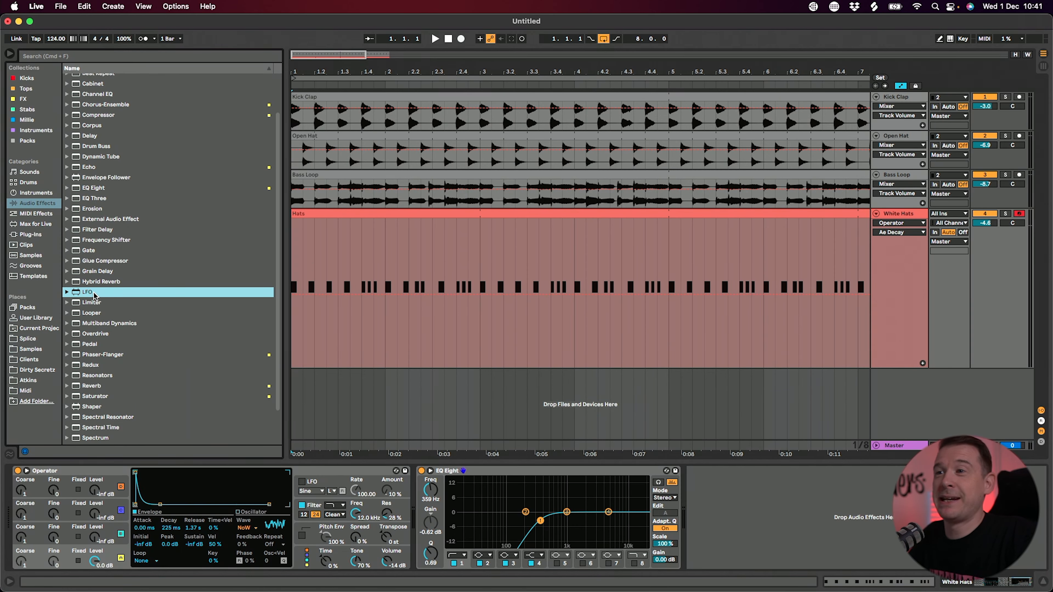
drag(370, 418, 427, 498)
key(super+alt+b)
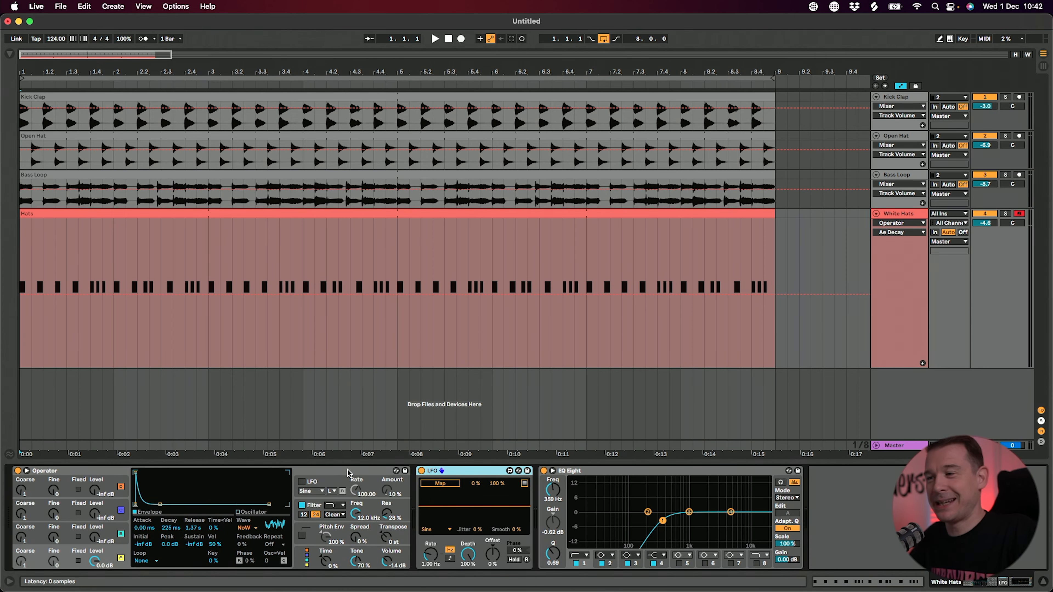
Check the Dest. B modulation targets of Operator's built-in LFO, leave that LFO switched off and return to oscillator A's settings
click(318, 470)
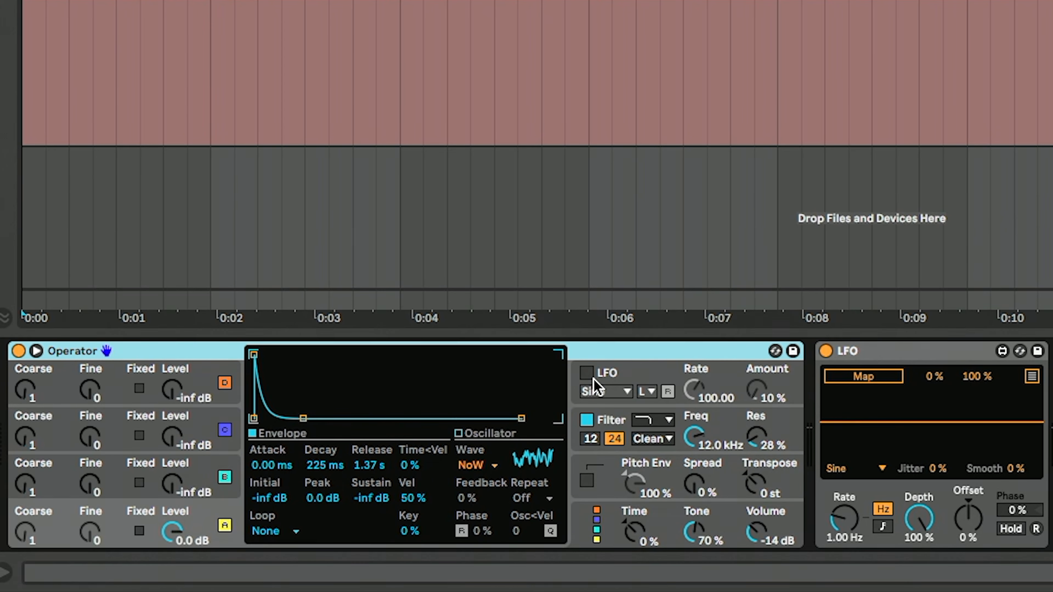
click(602, 376)
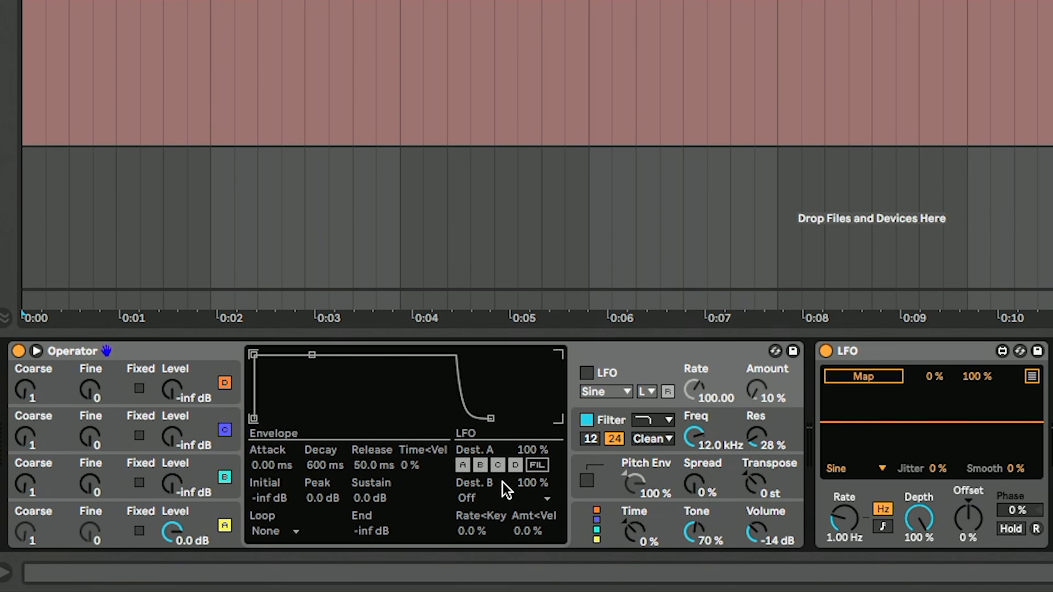
click(581, 376)
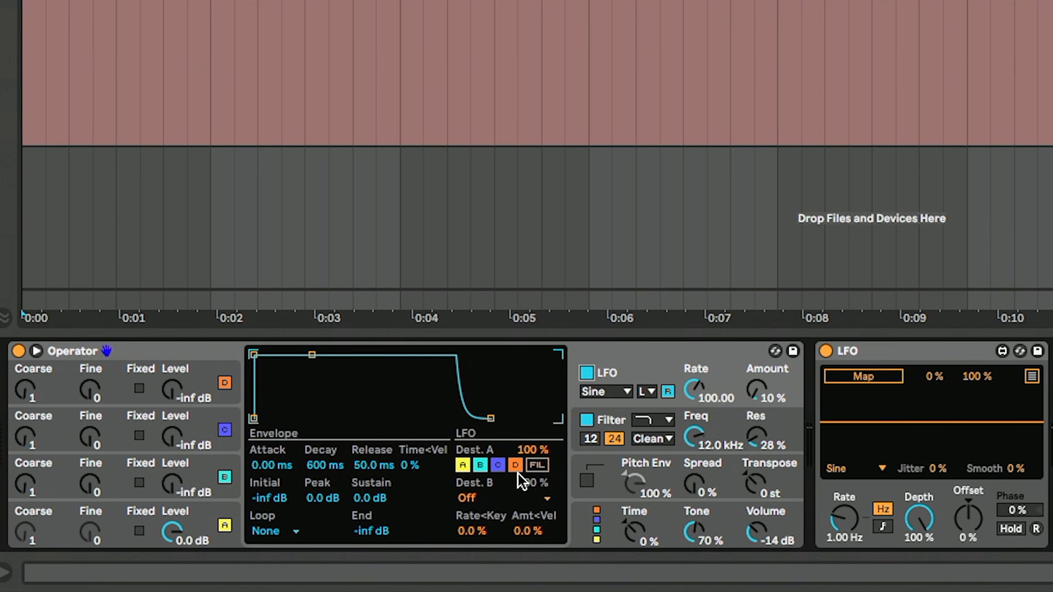
click(472, 500)
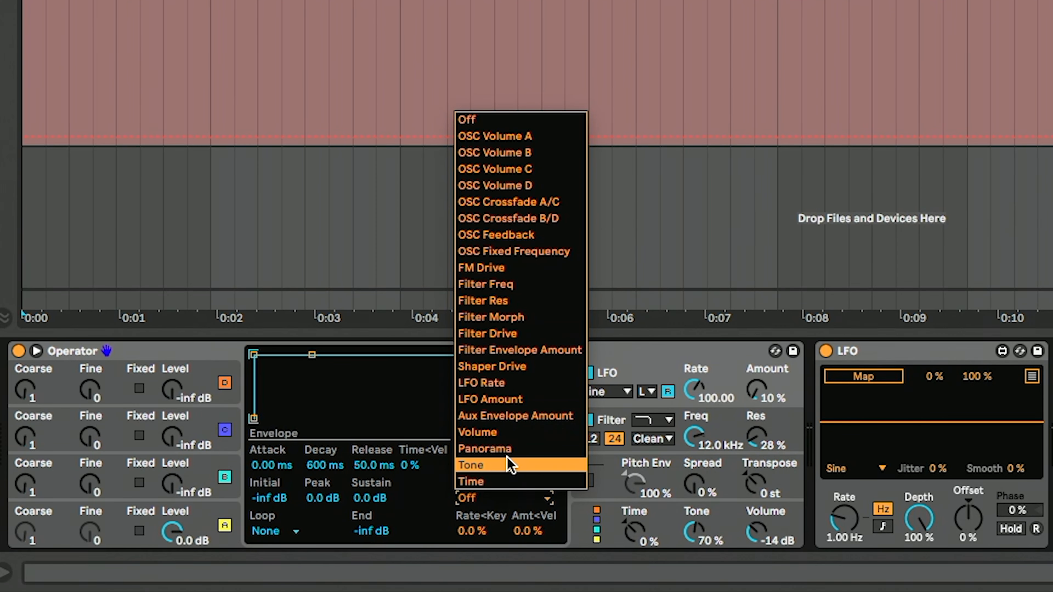
click(471, 501)
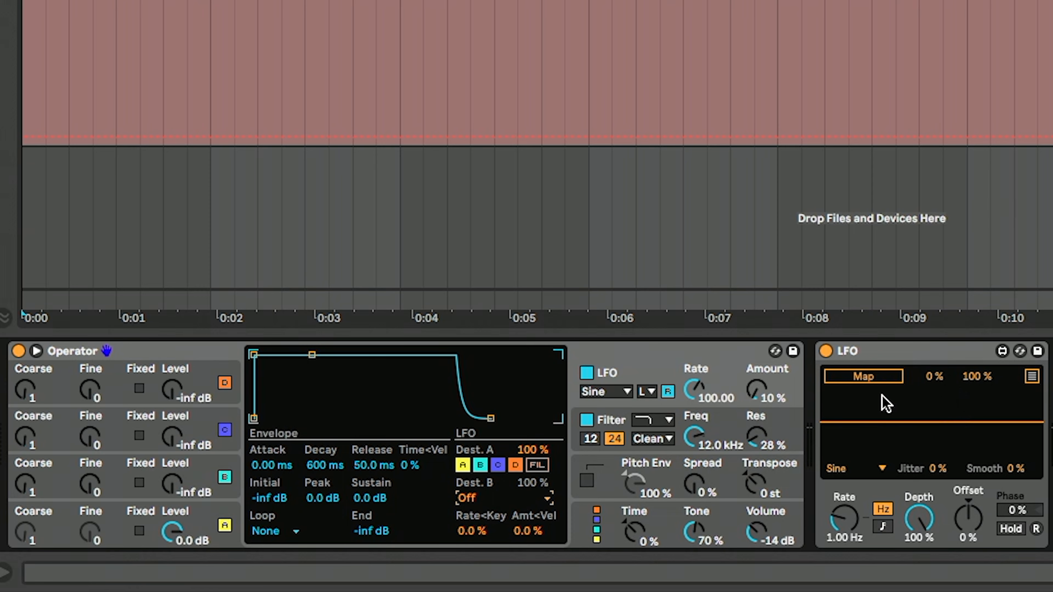
click(585, 374)
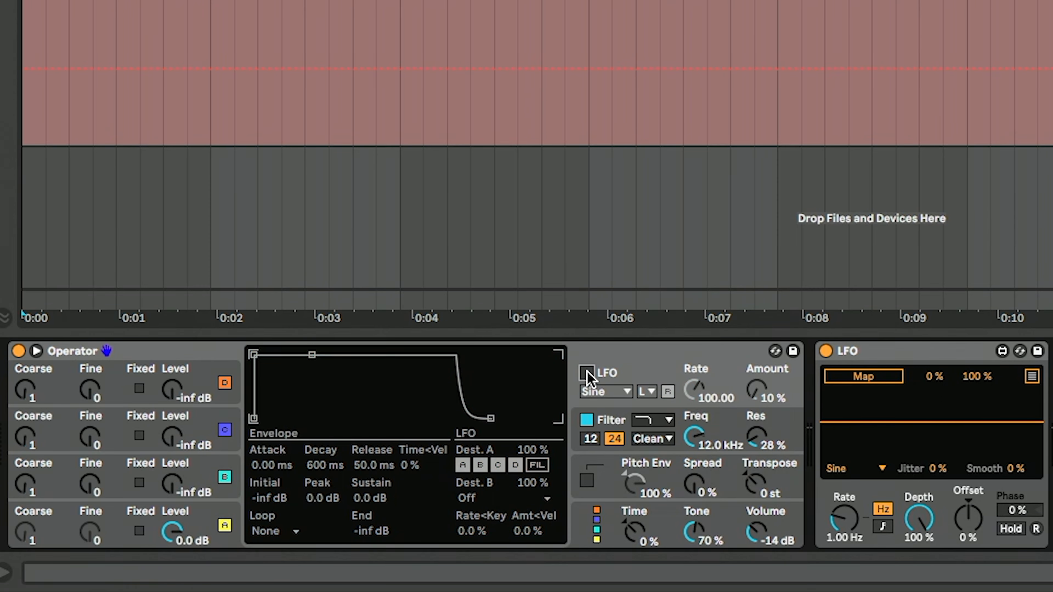
click(173, 532)
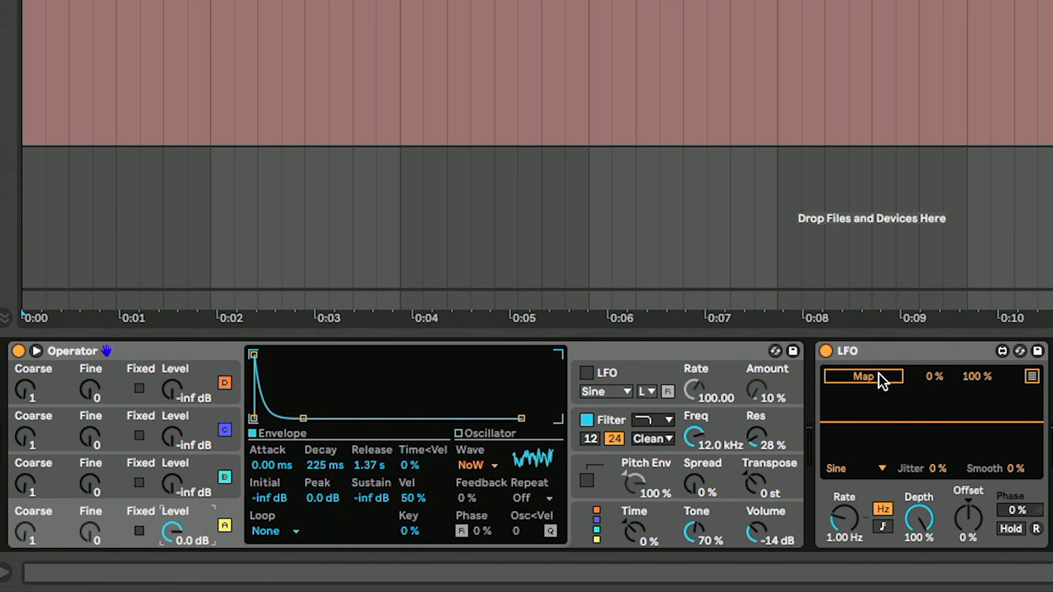
Map the LFO device to oscillator A's envelope decay with a depth of 11.8 % and an offset of 20 %
click(881, 379)
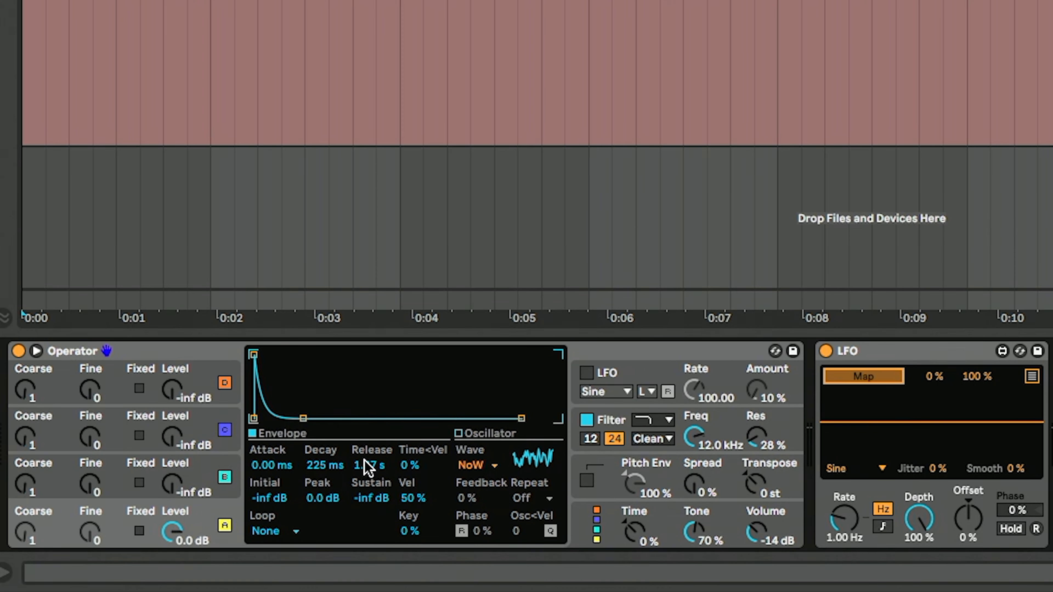
click(314, 465)
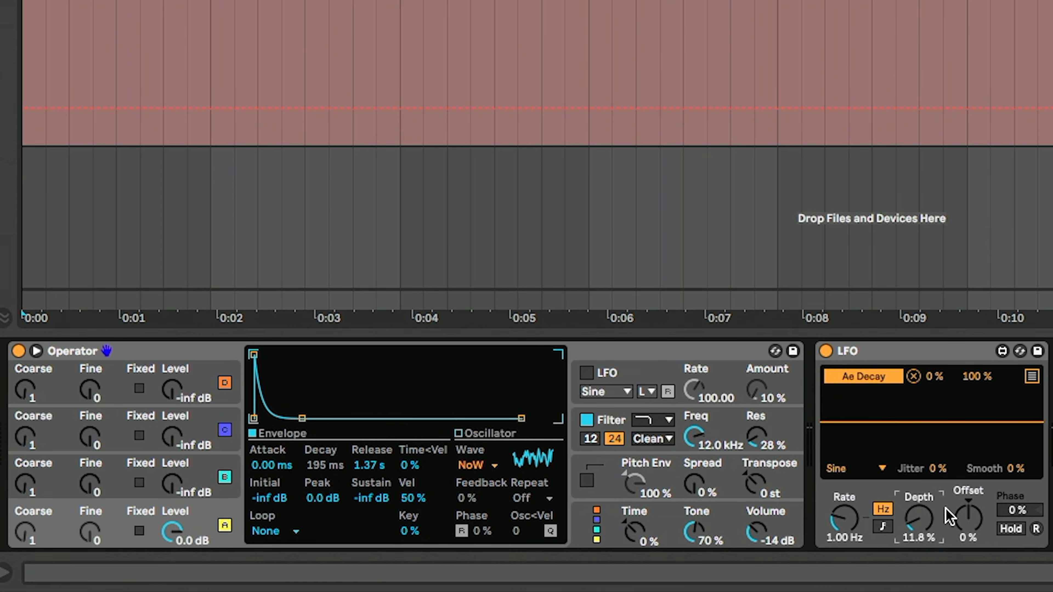
click(969, 526)
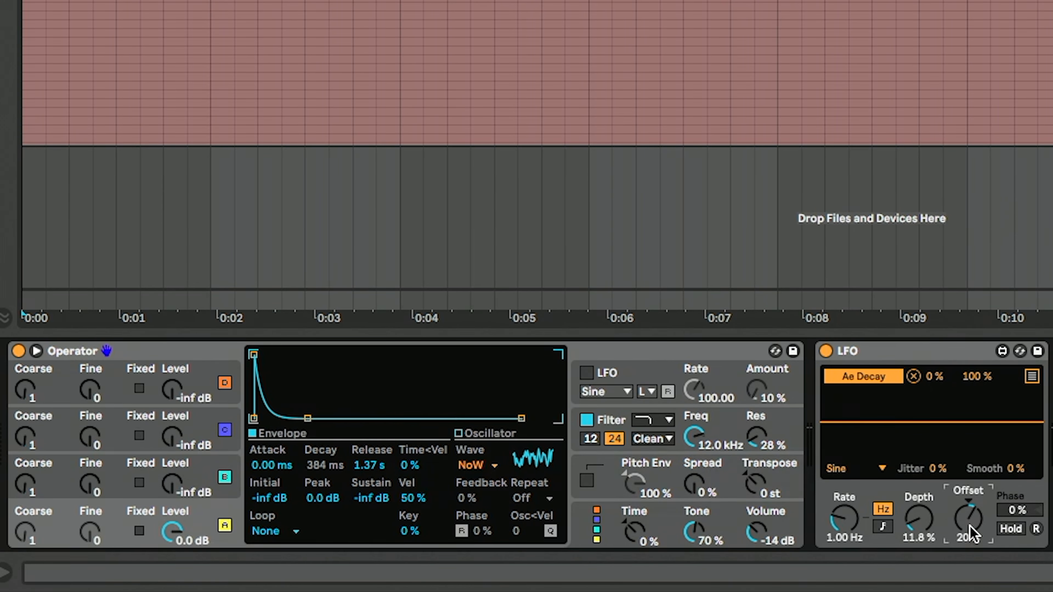
Play the hats and set the LFO depth to 7.87 % and its offset to 8 %
key(space)
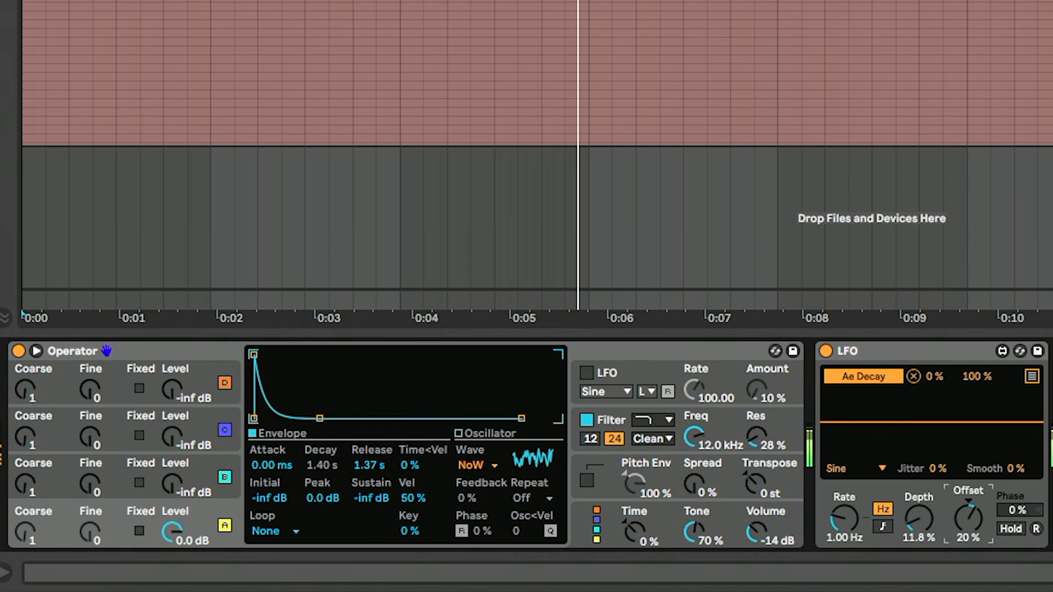
drag(921, 524, 920, 535)
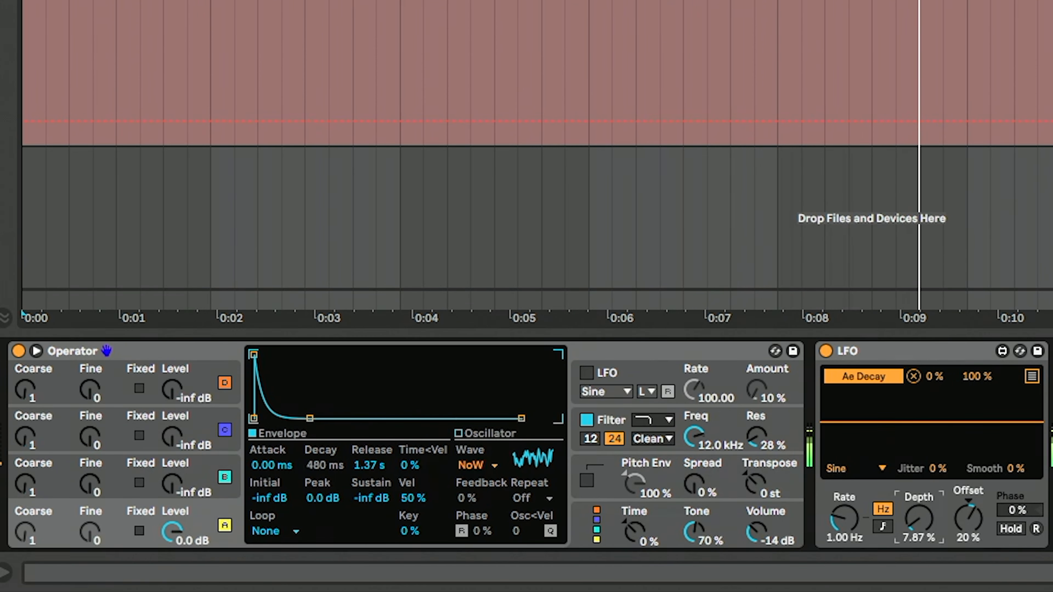
drag(990, 518, 990, 527)
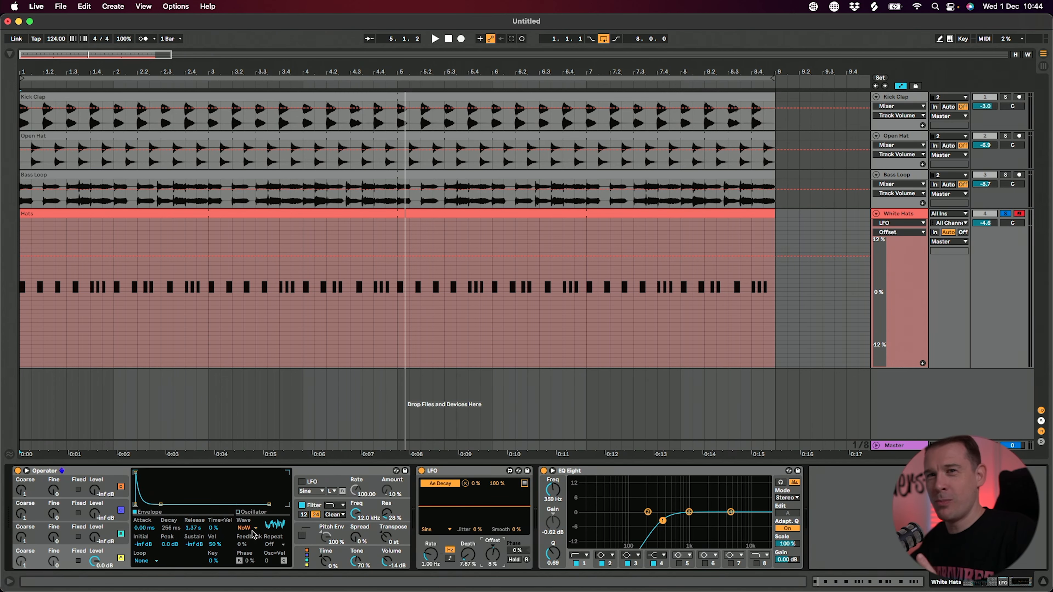
Hide the automation lanes and play the unsoloed White Hats with the full mix at a track volume of -6.9 dB
key(a)
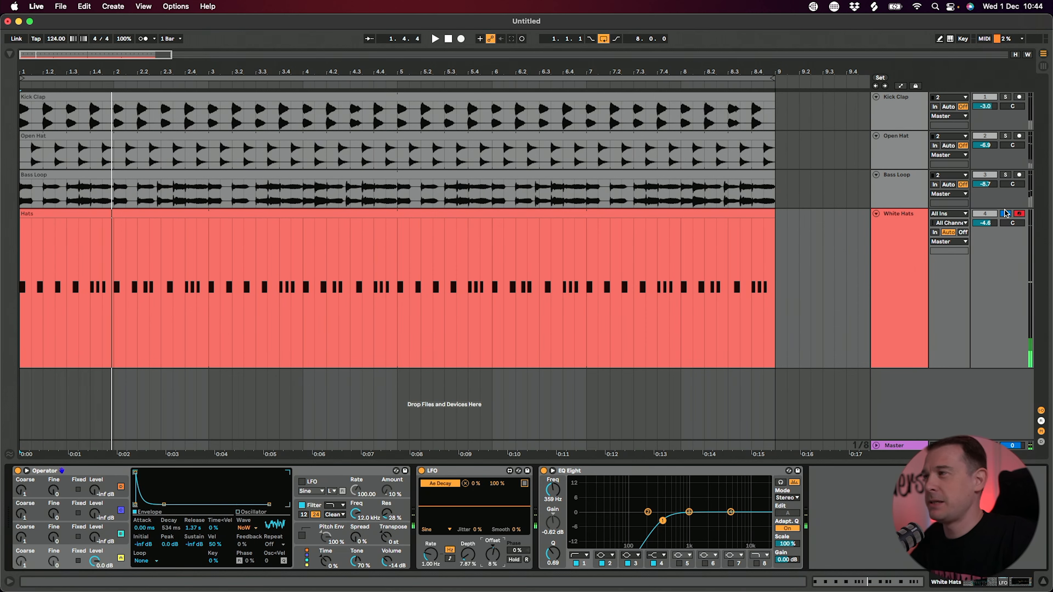
key(space)
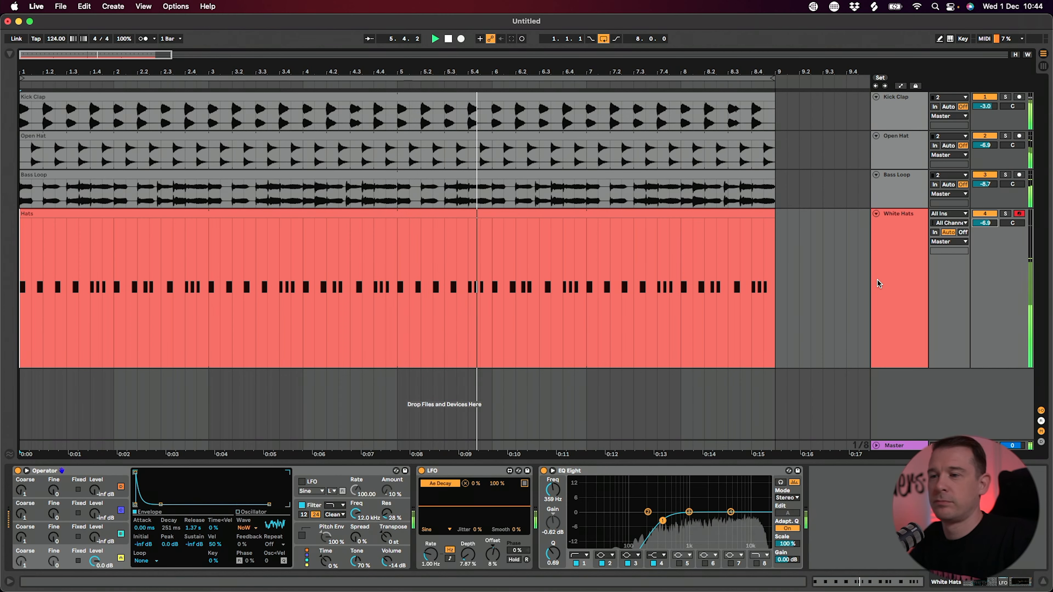
key(space)
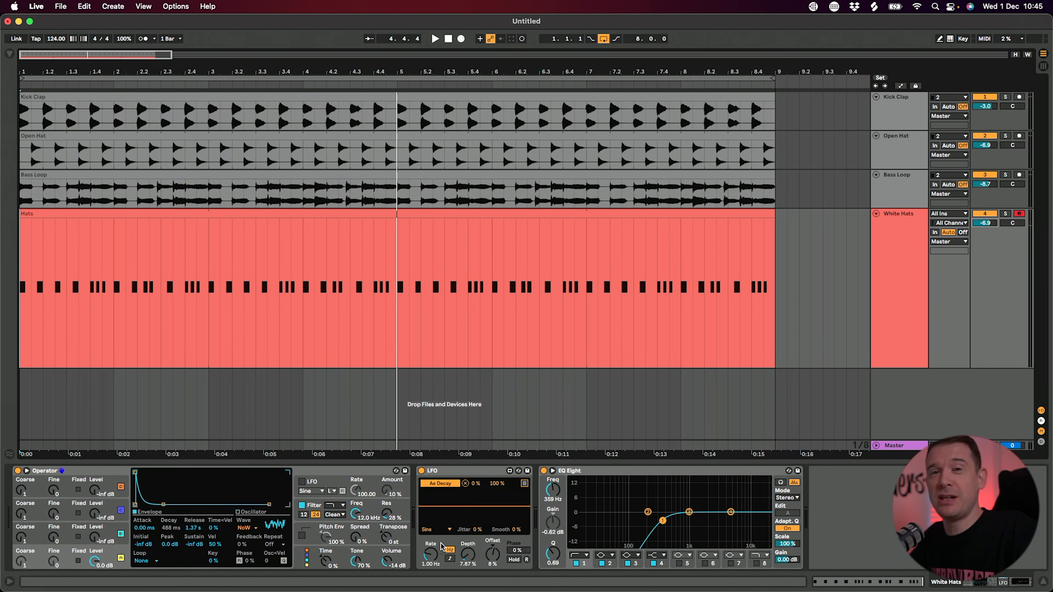
Switch the LFO to a tempo-synced rate and set it to 1/4 while the loop plays
click(449, 558)
key(space)
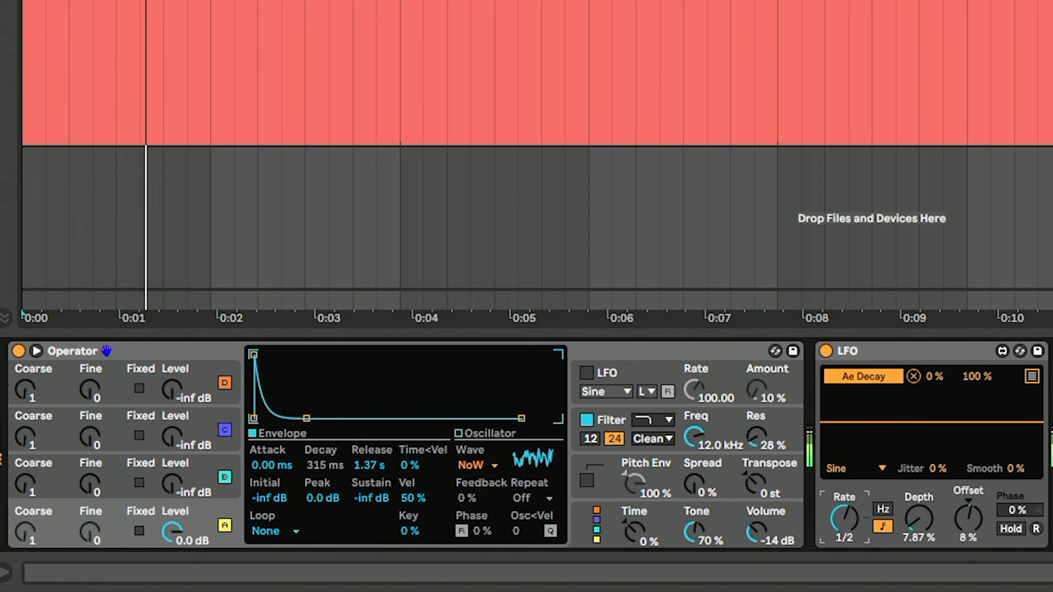
drag(846, 515, 848, 527)
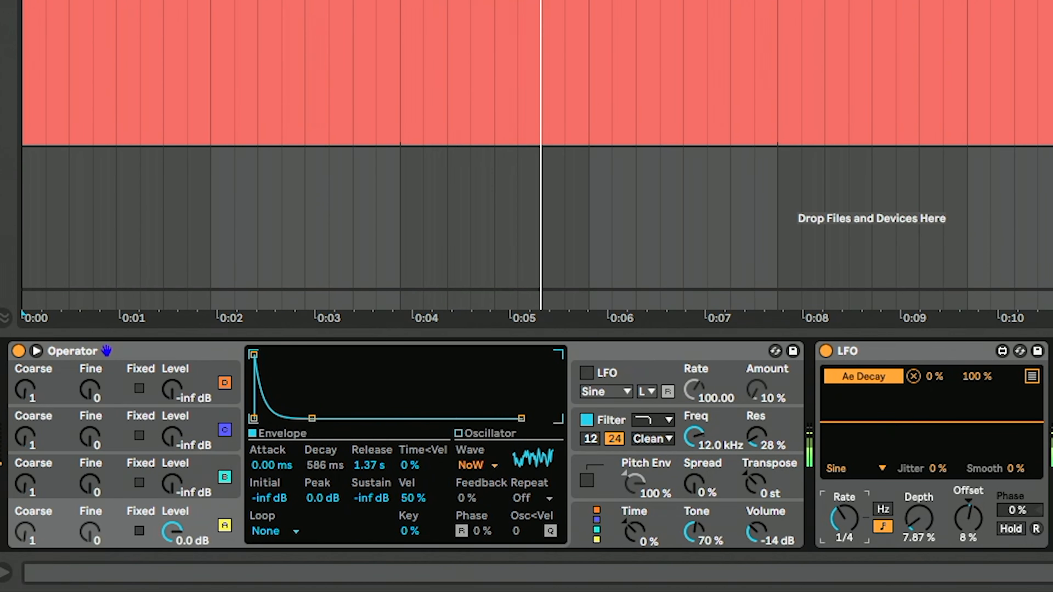